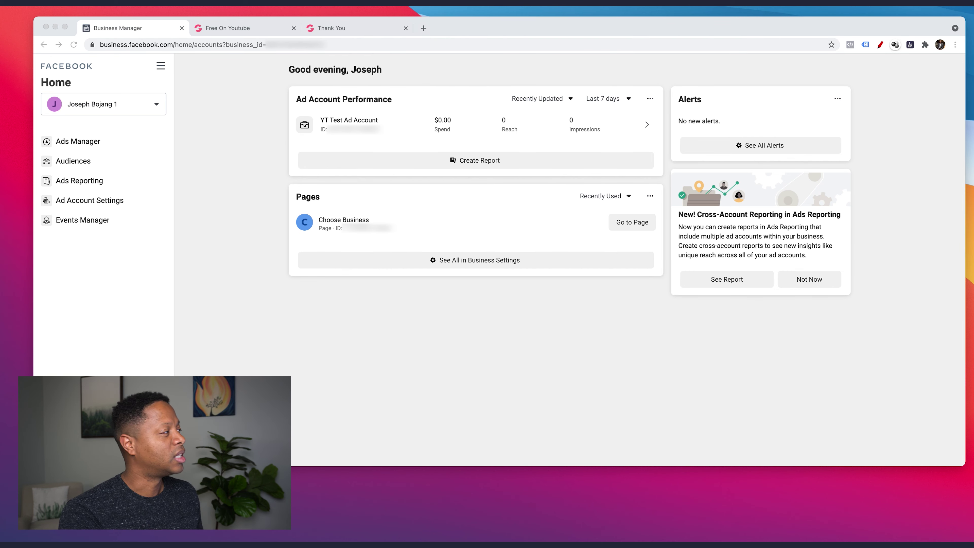
# - Review the free-guide landing page and check which pixel is installed on it with Facebook Pixel Helper
pyautogui.click(234, 28)
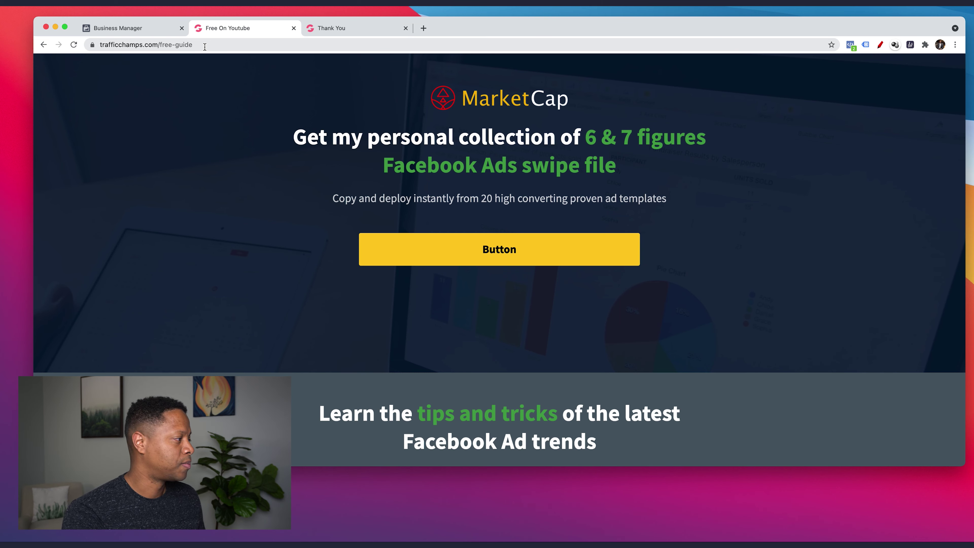
pyautogui.scroll(-15, 338, 228)
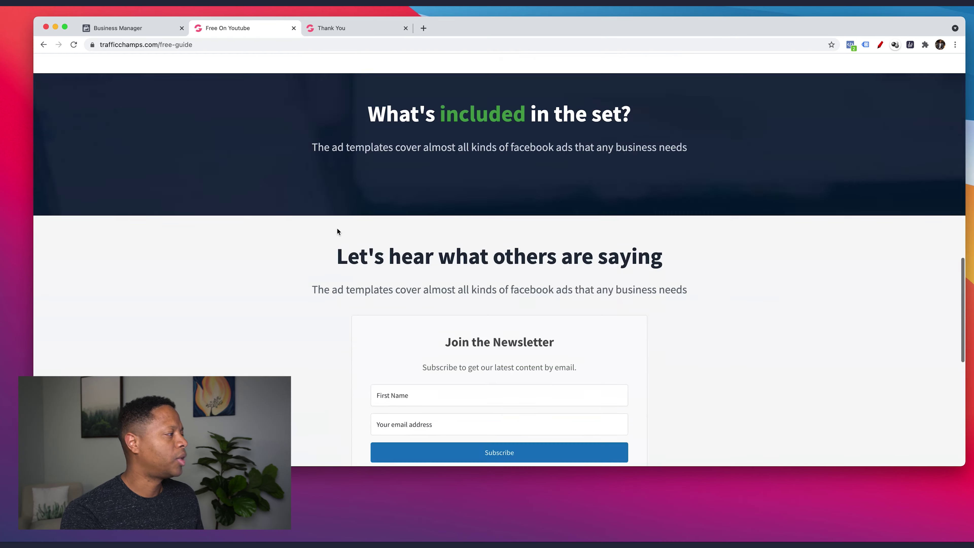
pyautogui.scroll(-2, 371, 225)
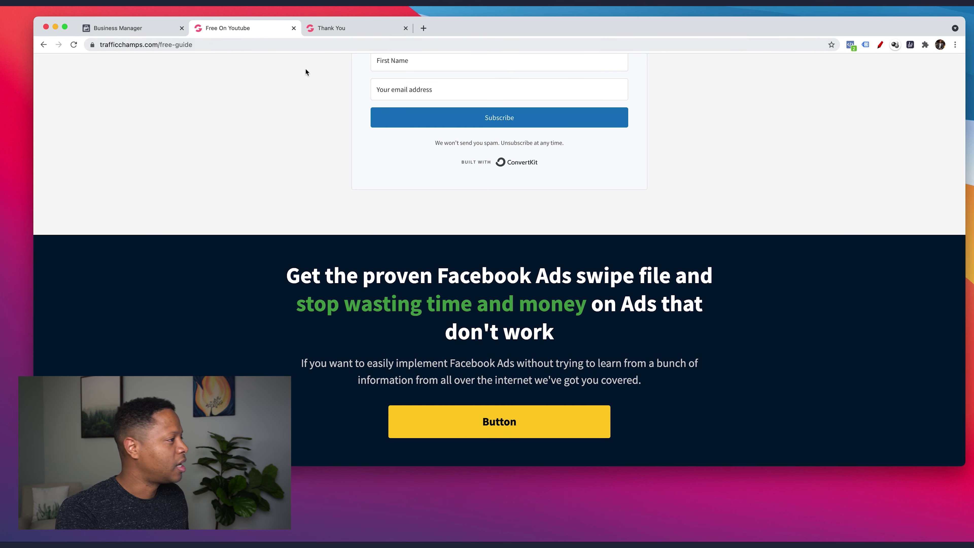
pyautogui.click(852, 45)
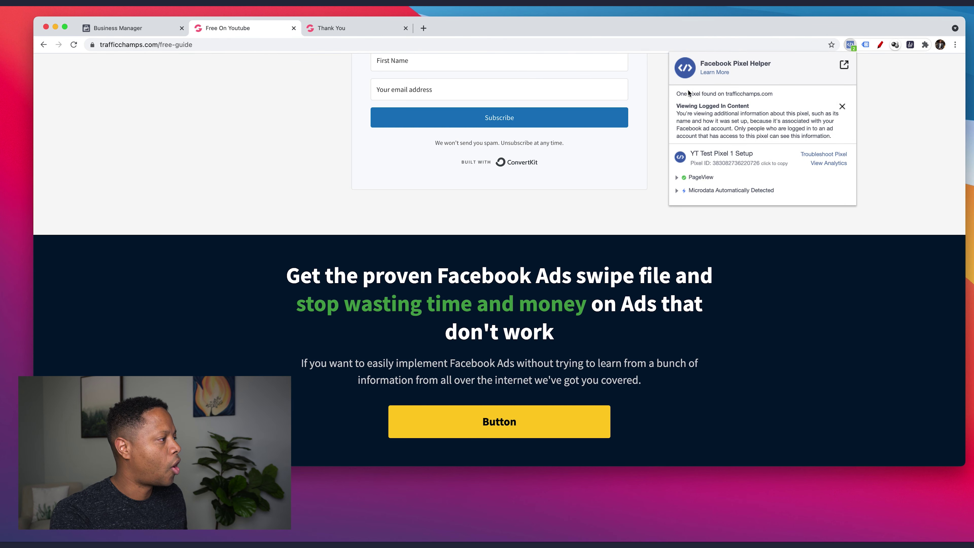
pyautogui.moveTo(759, 153); pyautogui.dragTo(691, 154)
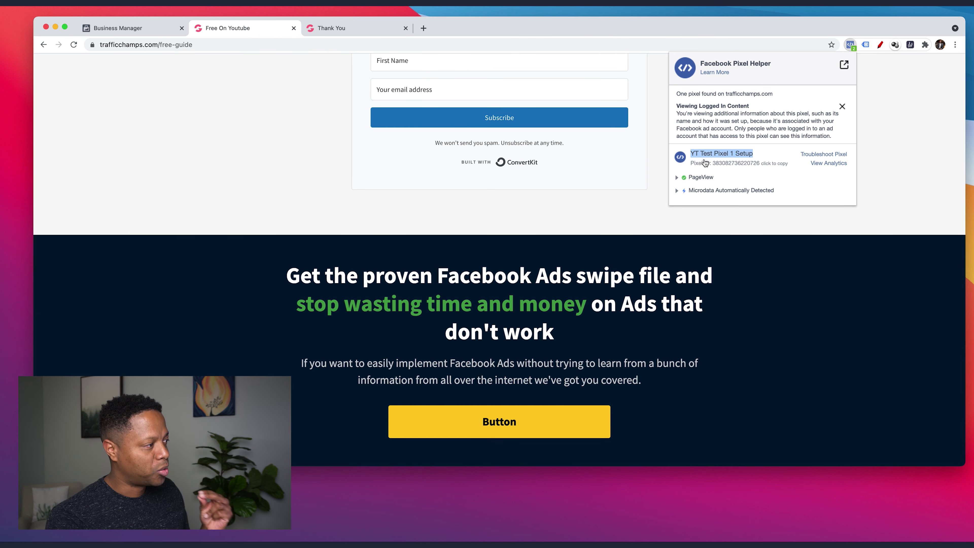
pyautogui.click(784, 237)
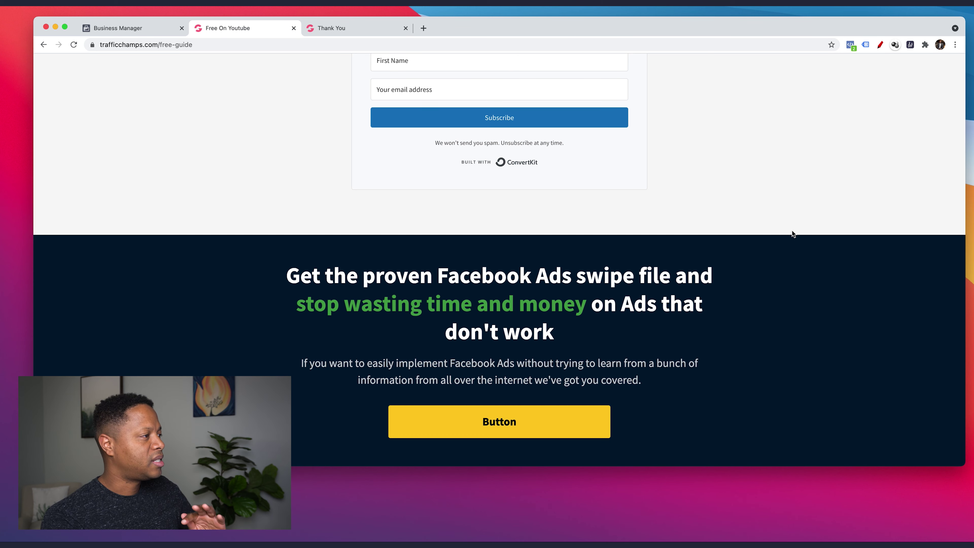
# - Go to Events Manager from Business Manager and open the event-adding options for the YT Test Pixel 1 Setup data source
pyautogui.click(139, 29)
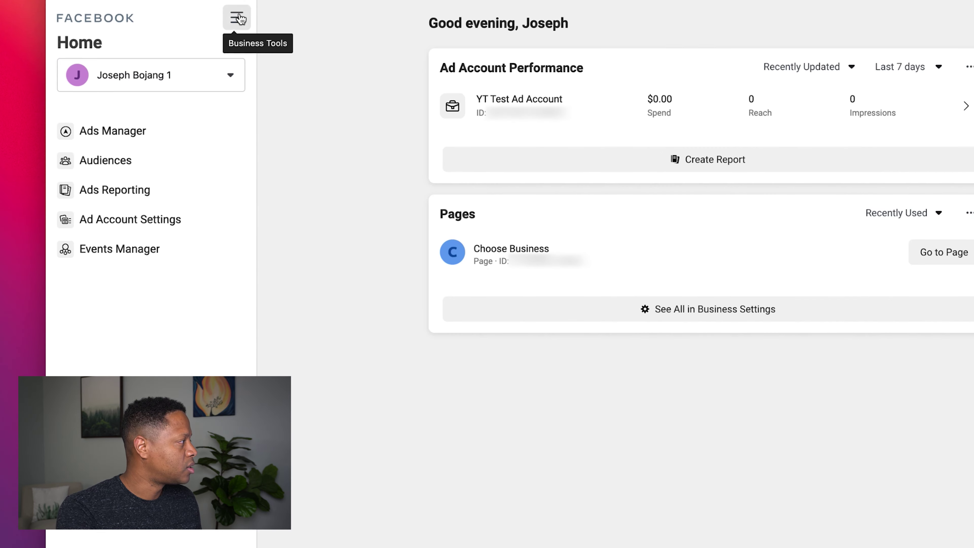
pyautogui.click(161, 66)
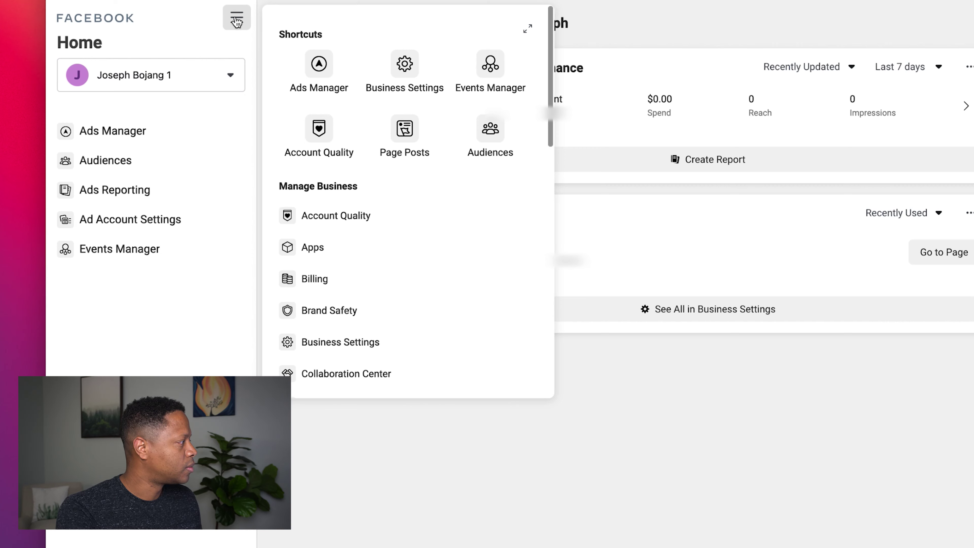
pyautogui.click(496, 72)
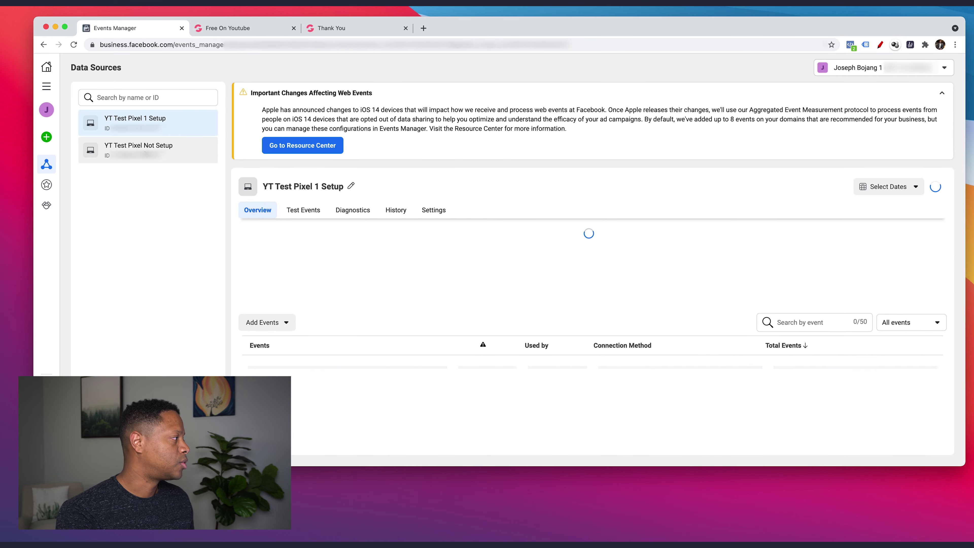
pyautogui.click(167, 155)
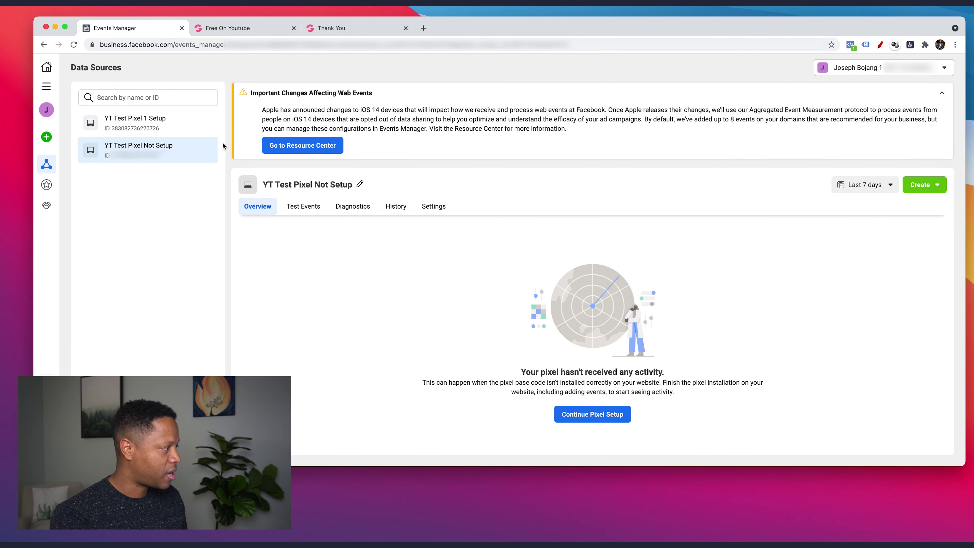
pyautogui.click(157, 127)
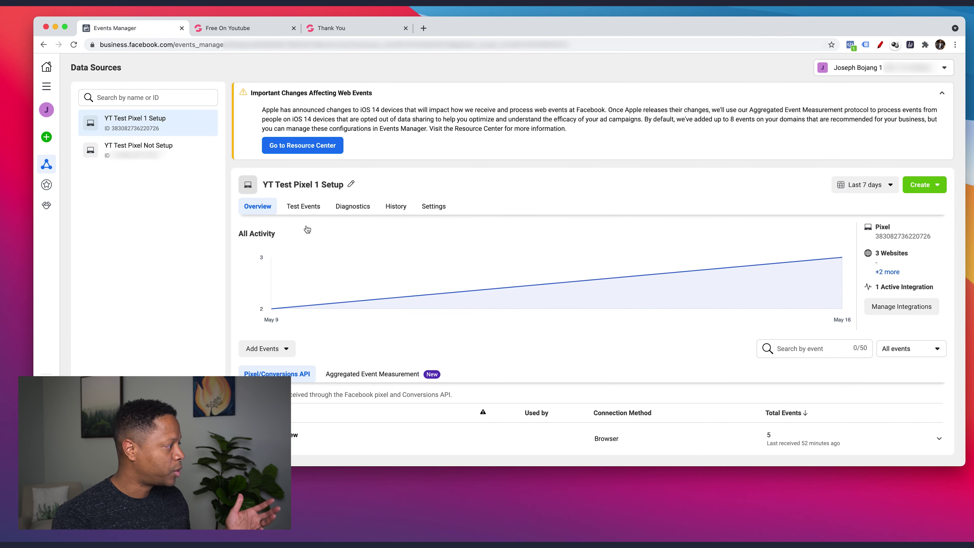
pyautogui.scroll(-1, 490, 240)
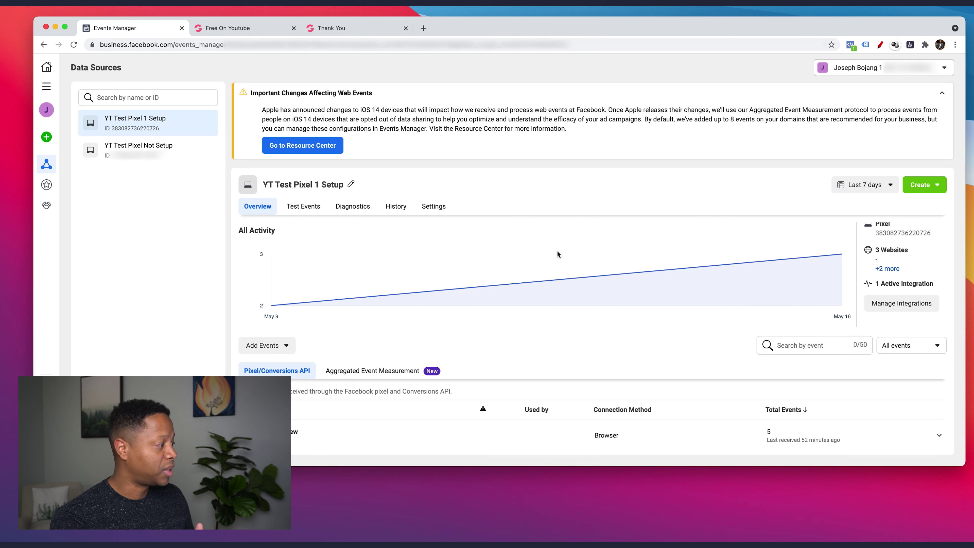
pyautogui.moveTo(469, 303)
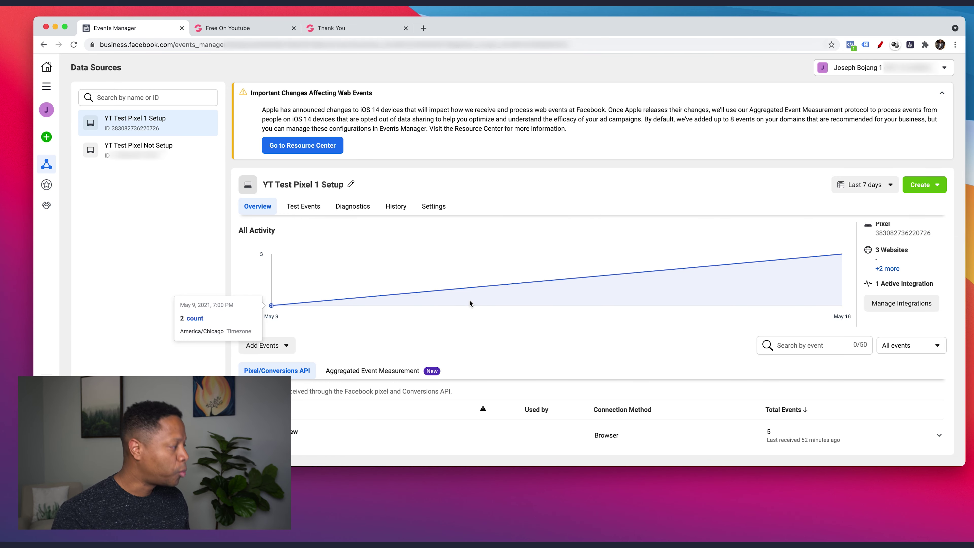
pyautogui.click(284, 345)
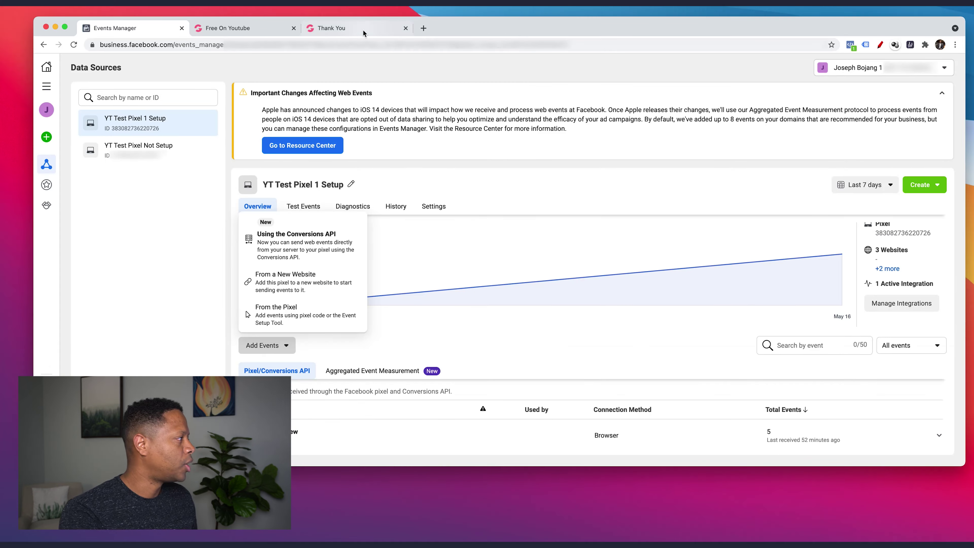
# - Examine the thank-you page at trafficchamps.com/ty-free-guide alongside the free-guide landing page, including its URL and confirmation text
pyautogui.click(362, 28)
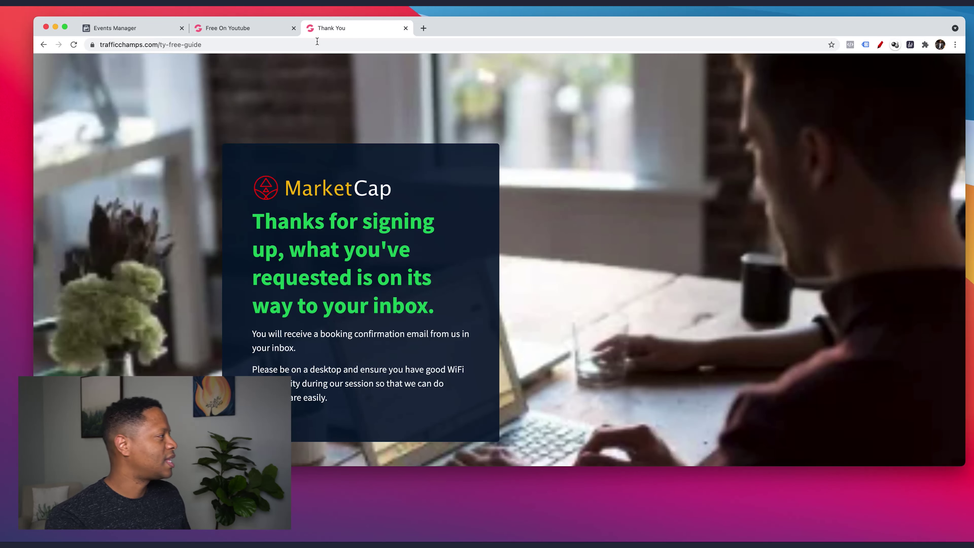
pyautogui.click(302, 44)
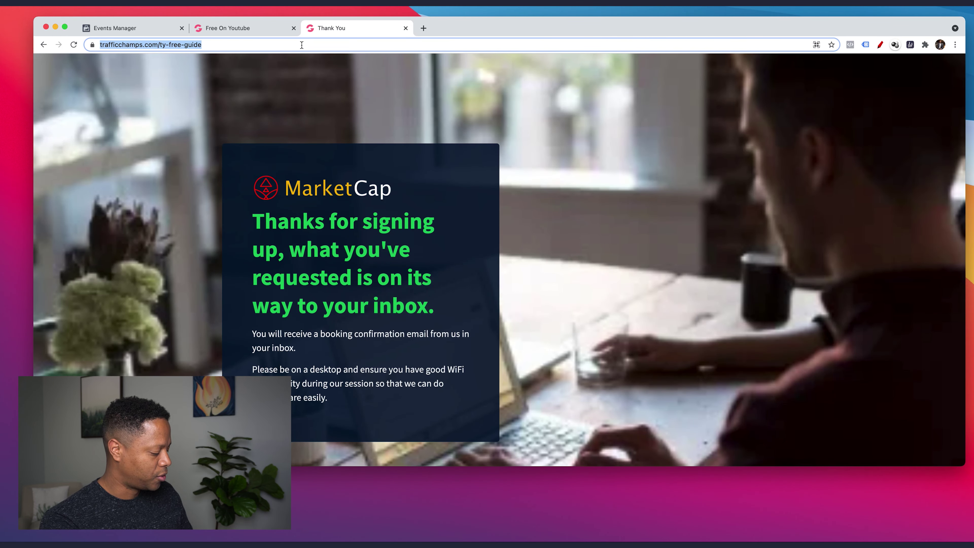
pyautogui.click(241, 22)
pyautogui.scroll(10, 477, 212)
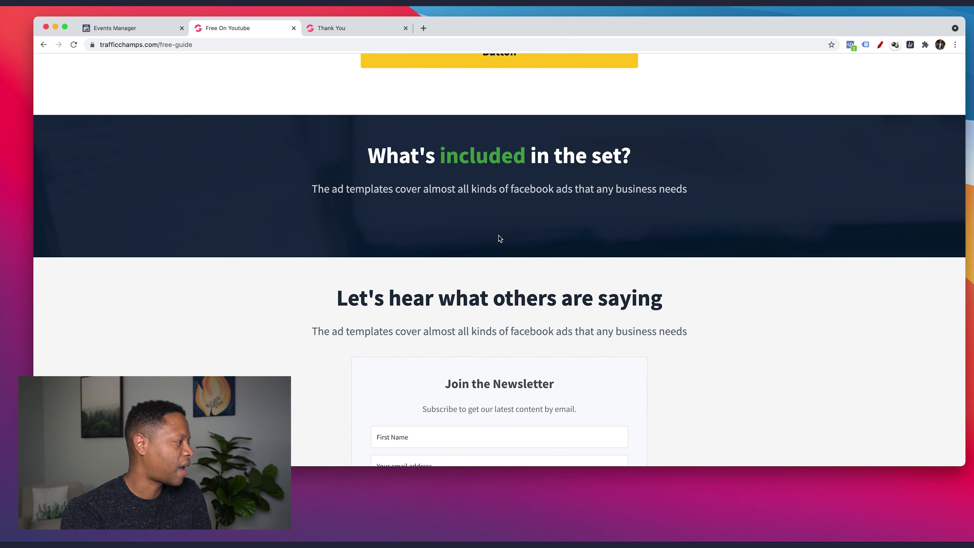
pyautogui.click(364, 28)
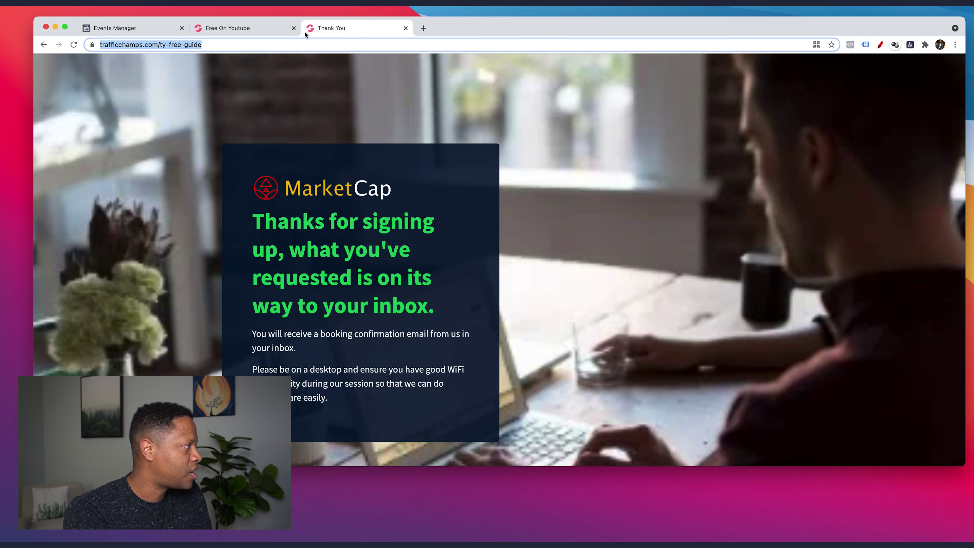
pyautogui.moveTo(254, 169); pyautogui.dragTo(454, 377)
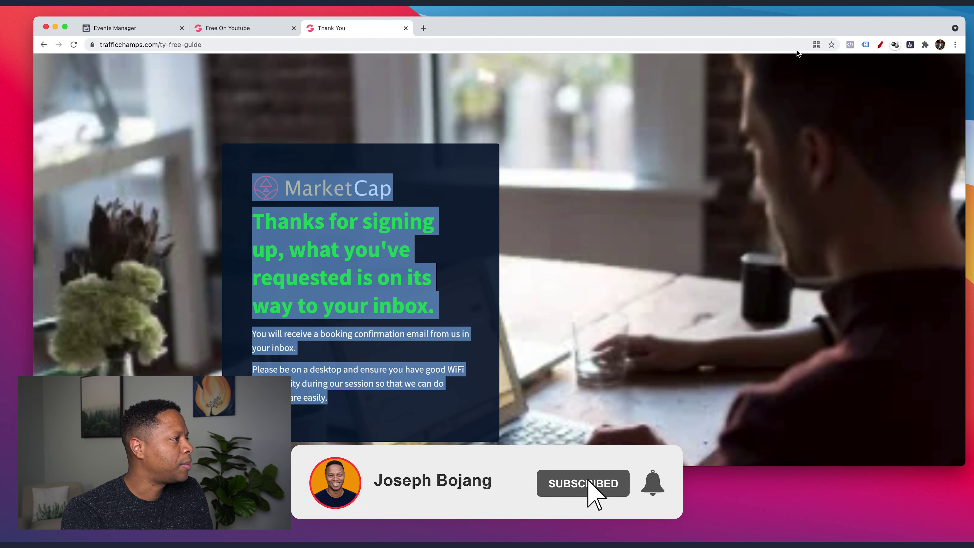
# - Reload the thank-you page and inspect its pixel and PageView event in Facebook Pixel Helper
pyautogui.click(853, 46)
pyautogui.press('Escape')
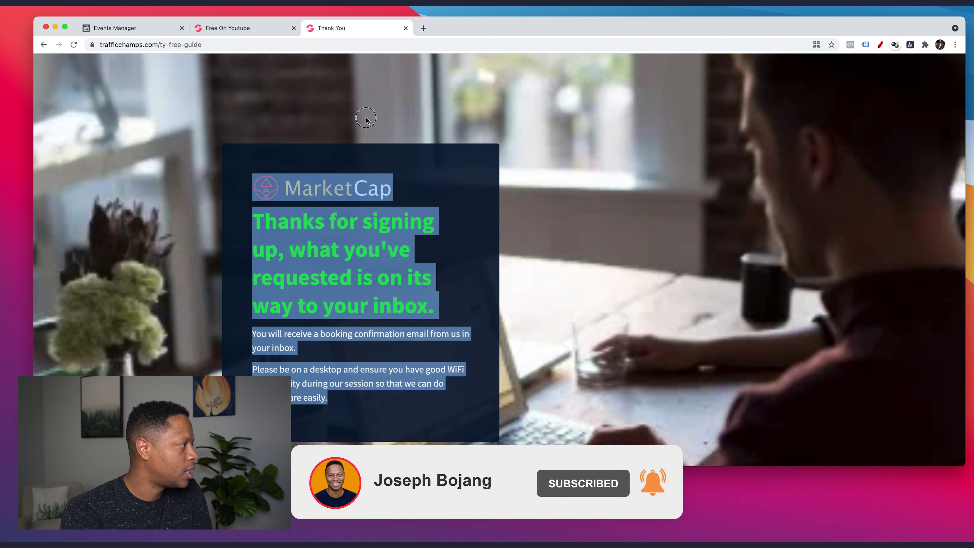
pyautogui.click(73, 45)
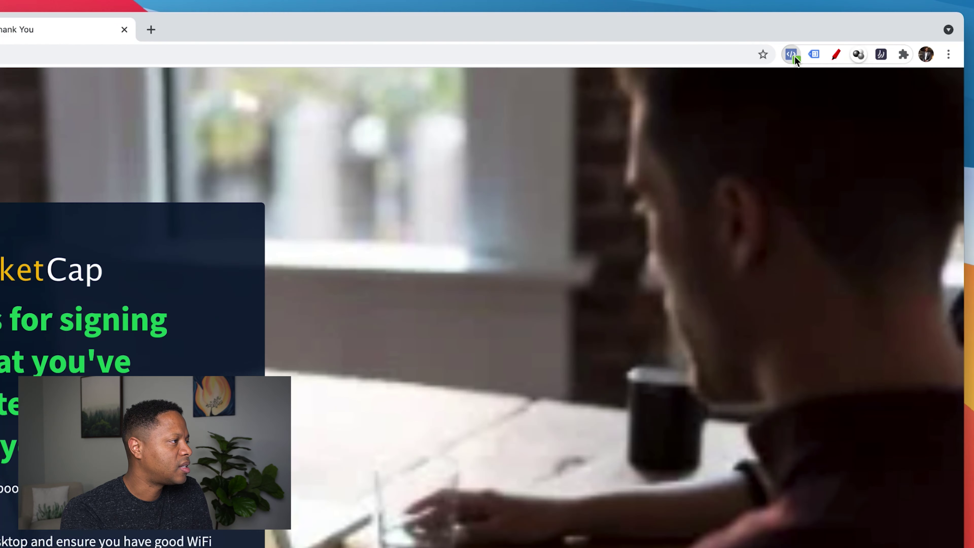
pyautogui.click(851, 44)
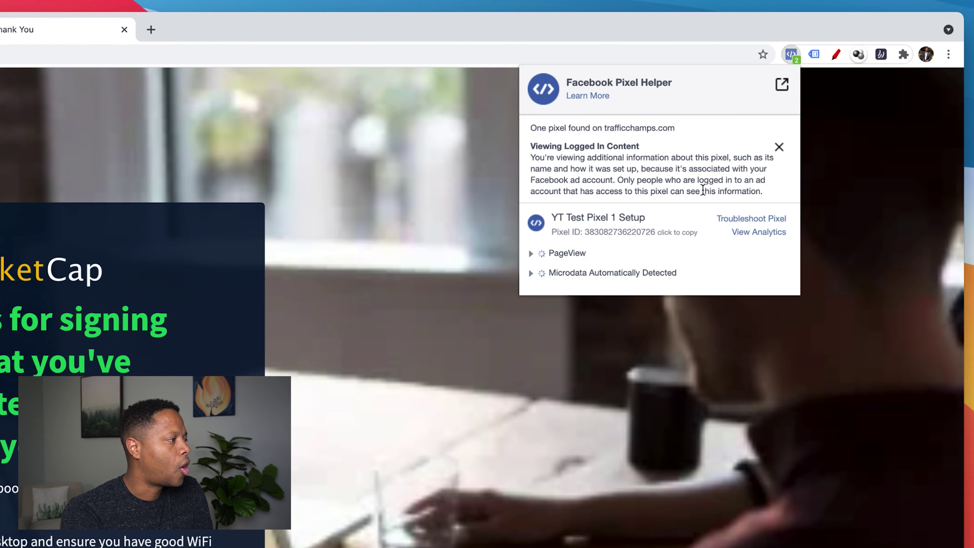
pyautogui.moveTo(608, 257); pyautogui.dragTo(548, 259)
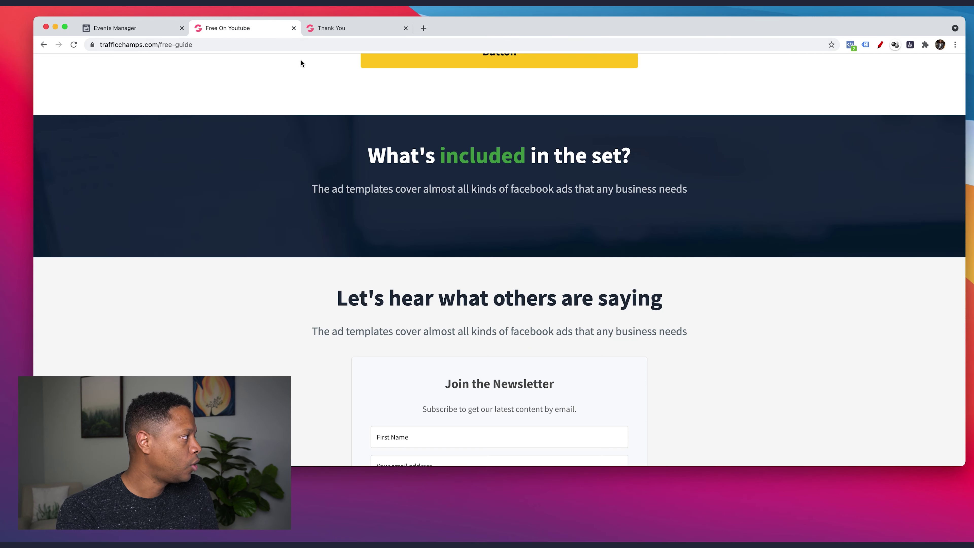
# - Recheck the pixel name on the free-guide page in Facebook Pixel Helper against the data source selected in Events Manager
pyautogui.click(851, 44)
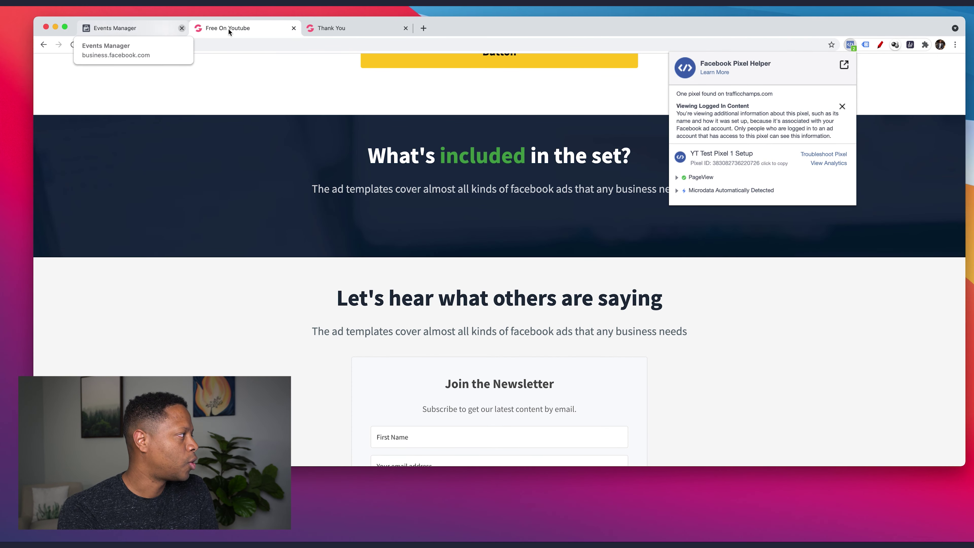
pyautogui.click(333, 28)
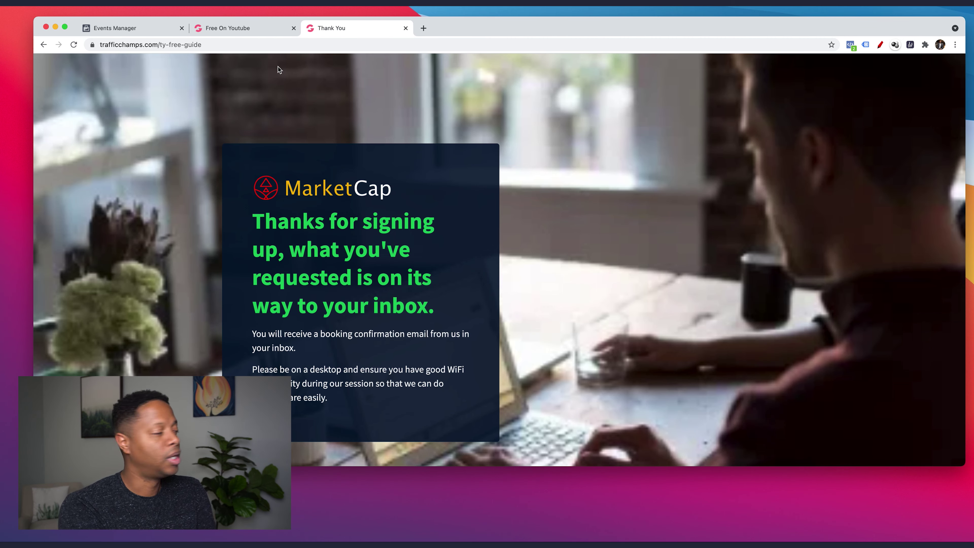
pyautogui.click(93, 33)
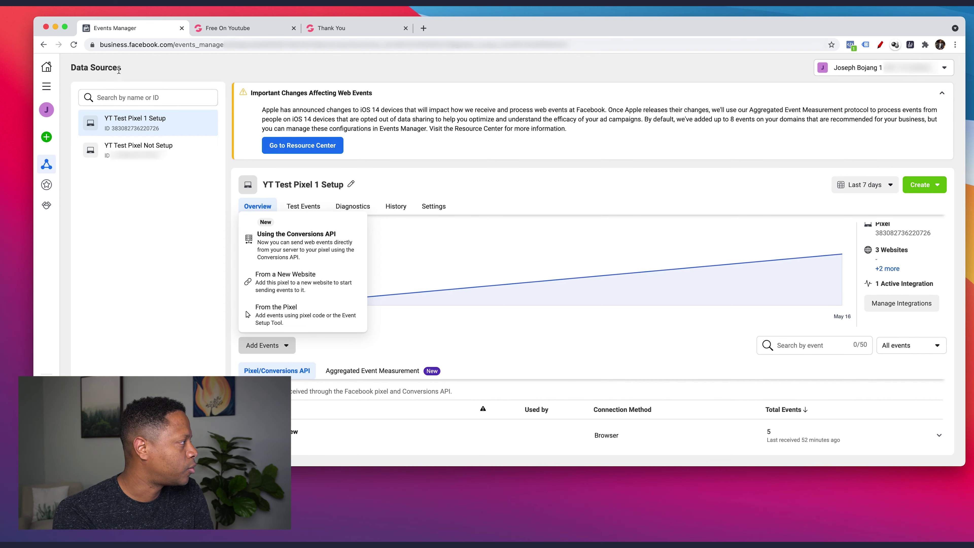
pyautogui.click(65, 62)
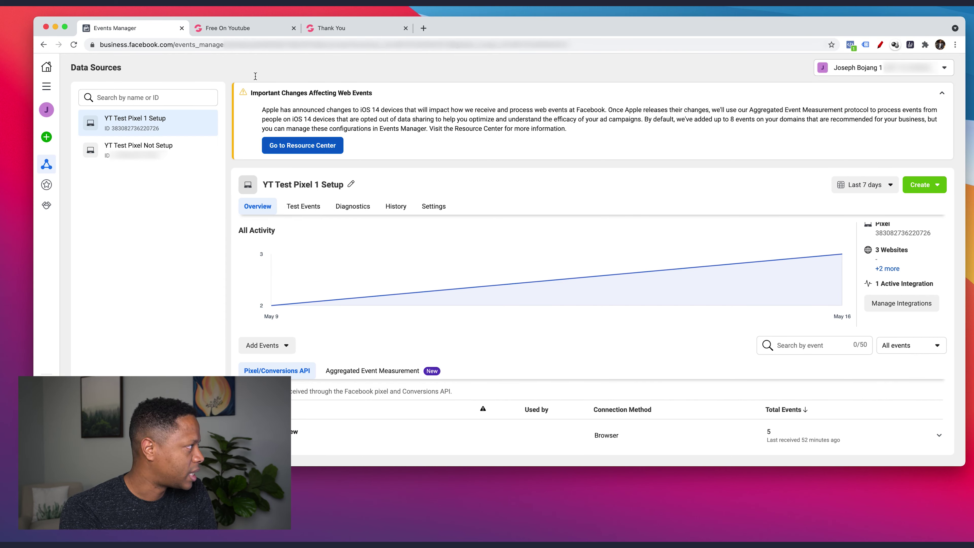
pyautogui.click(246, 28)
pyautogui.click(851, 45)
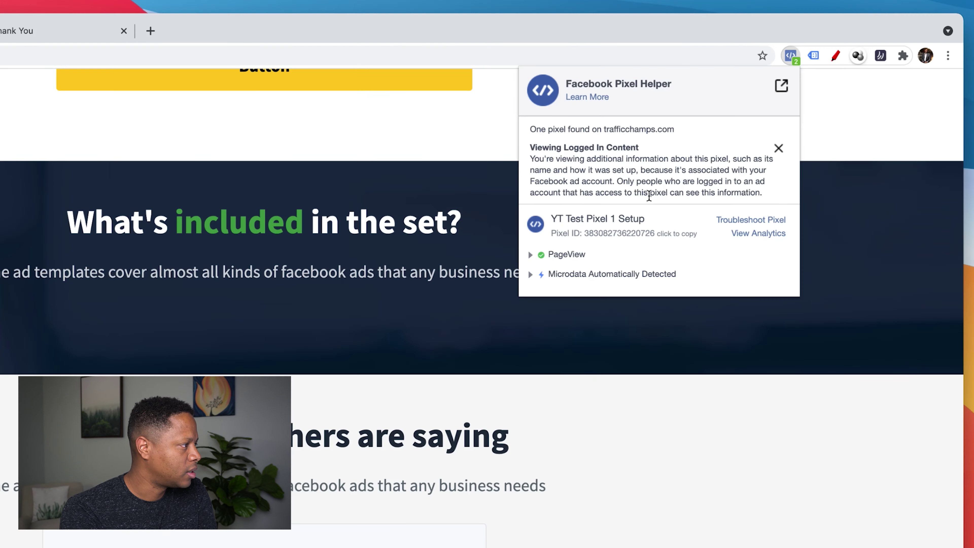
pyautogui.moveTo(551, 218); pyautogui.dragTo(647, 219)
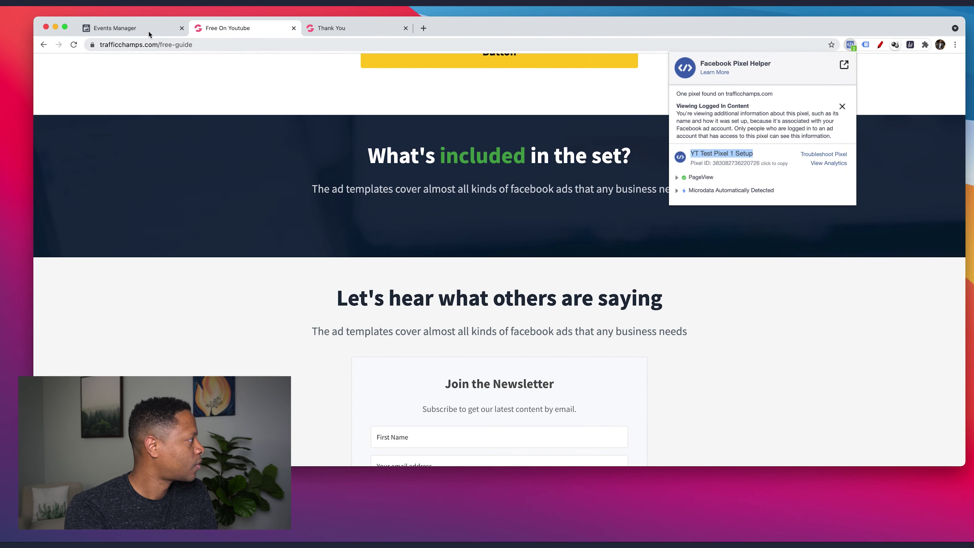
# - Return to Events Manager and start the Event Setup Tool to add events from the YT Test Pixel 1 Setup pixel
pyautogui.click(148, 34)
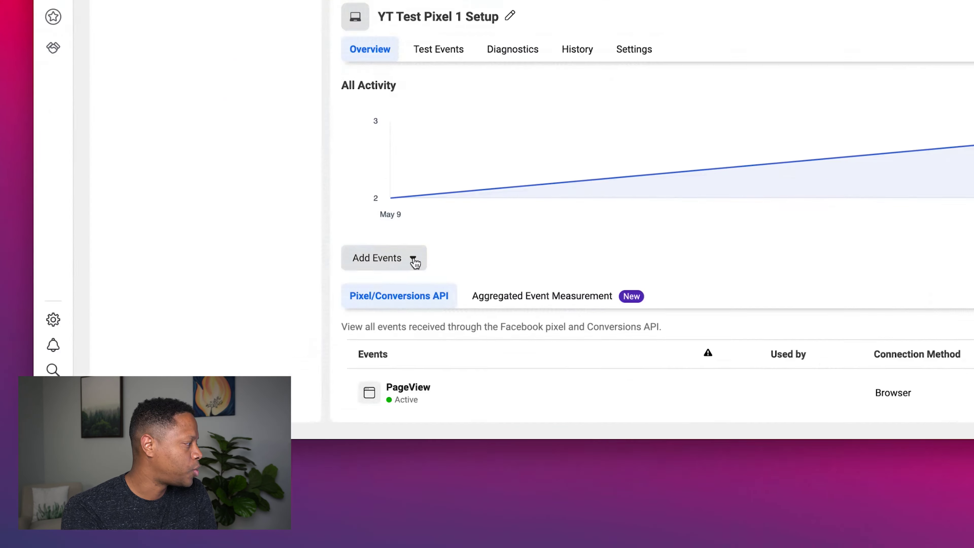
pyautogui.click(286, 340)
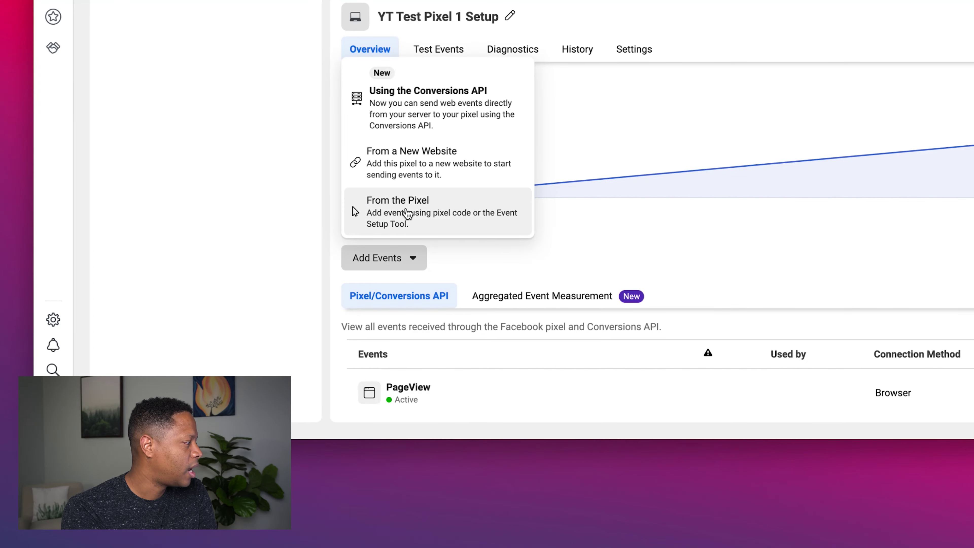
pyautogui.click(452, 219)
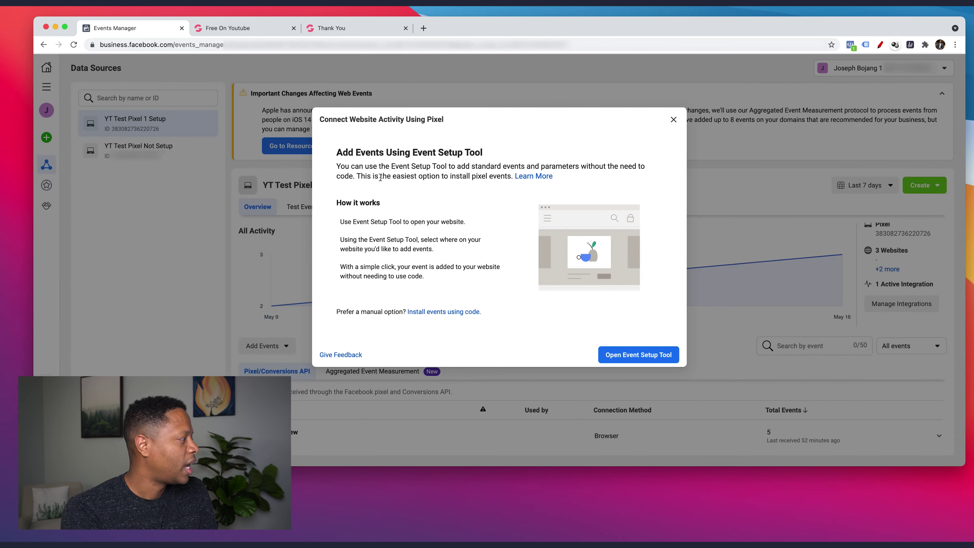
pyautogui.moveTo(335, 151); pyautogui.dragTo(498, 294)
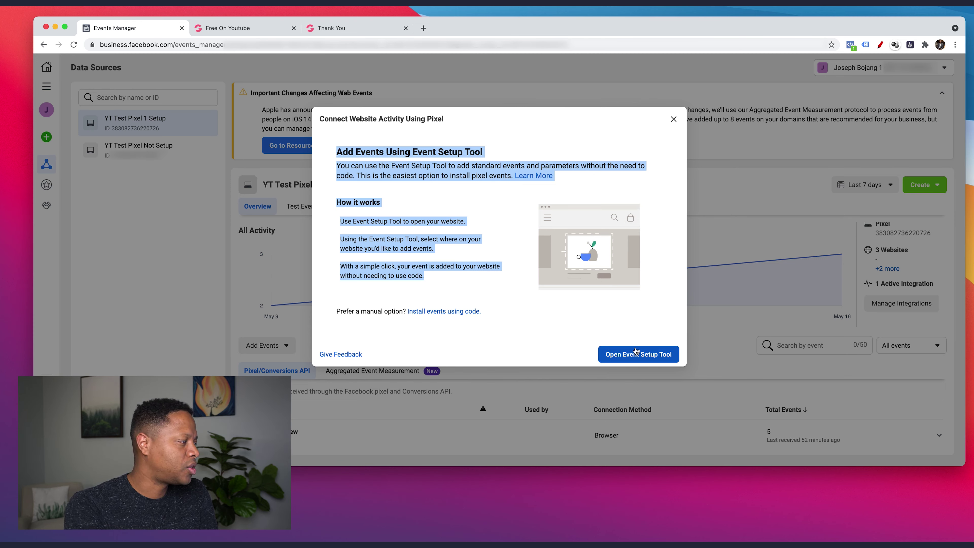
pyautogui.click(651, 355)
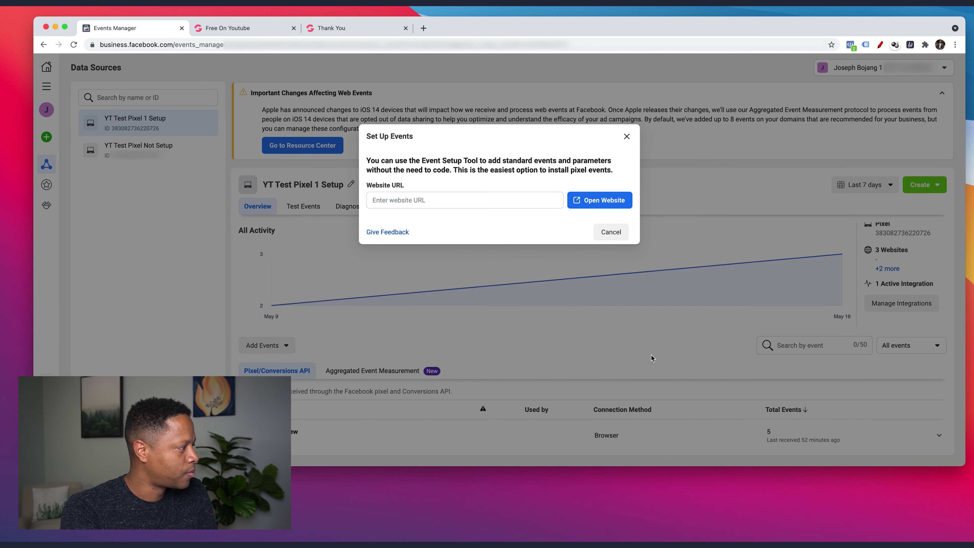
pyautogui.click(466, 230)
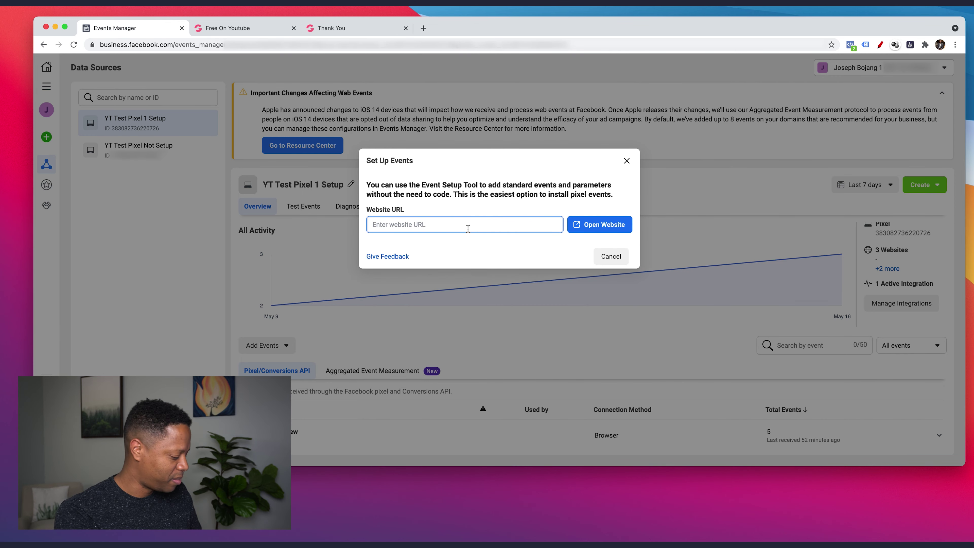
pyautogui.write('https://trafficchamps.com/ty-free-guide')
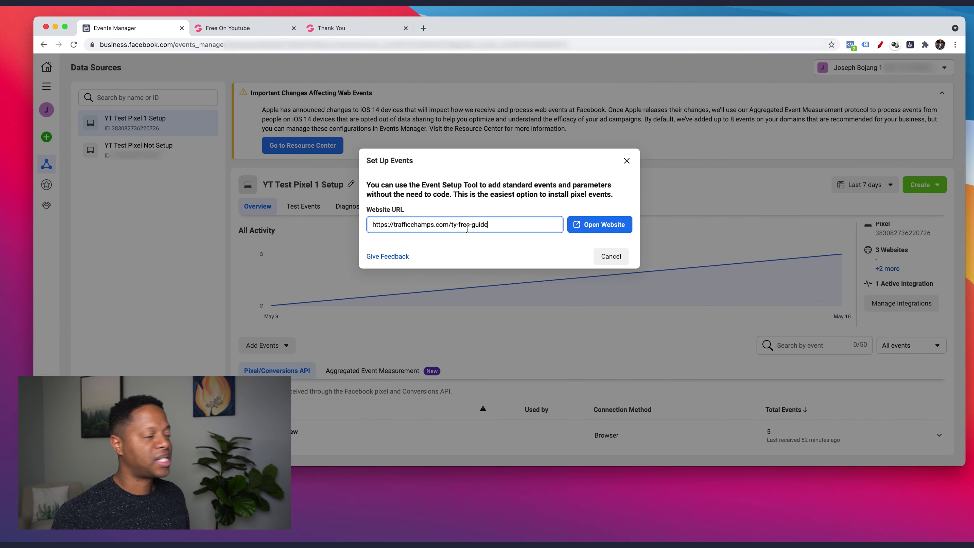
pyautogui.click(608, 227)
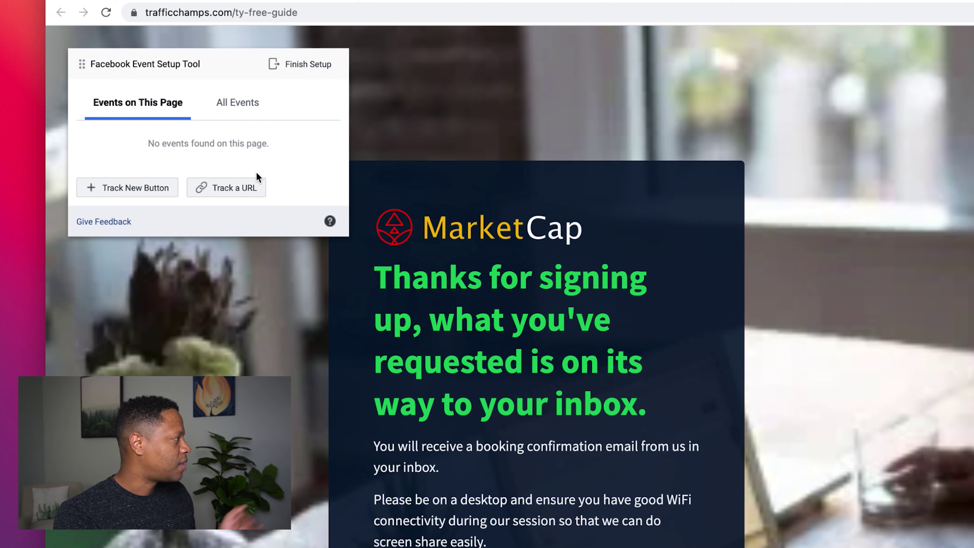
# - Start tracking a URL on the thank-you page and choose Lead as the event
pyautogui.click(241, 192)
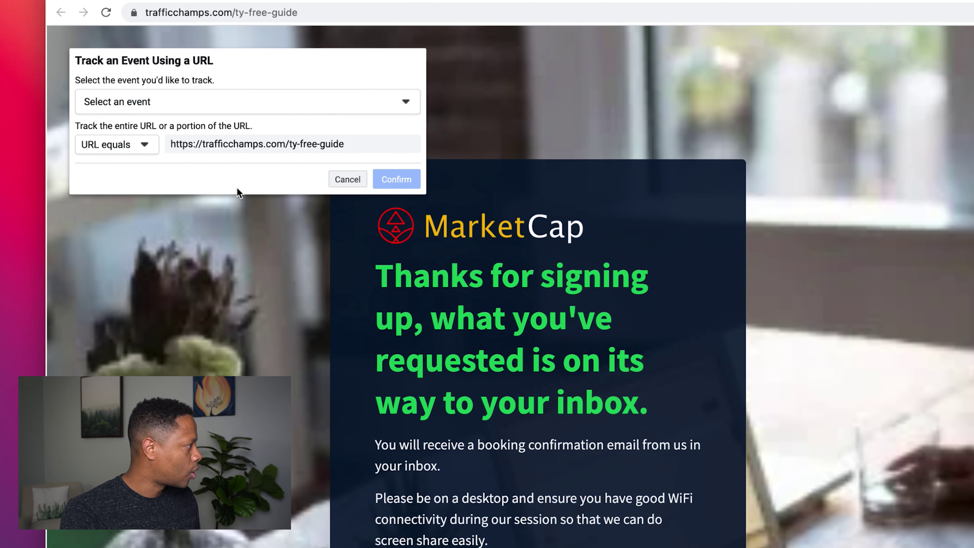
pyautogui.moveTo(343, 144); pyautogui.dragTo(288, 146)
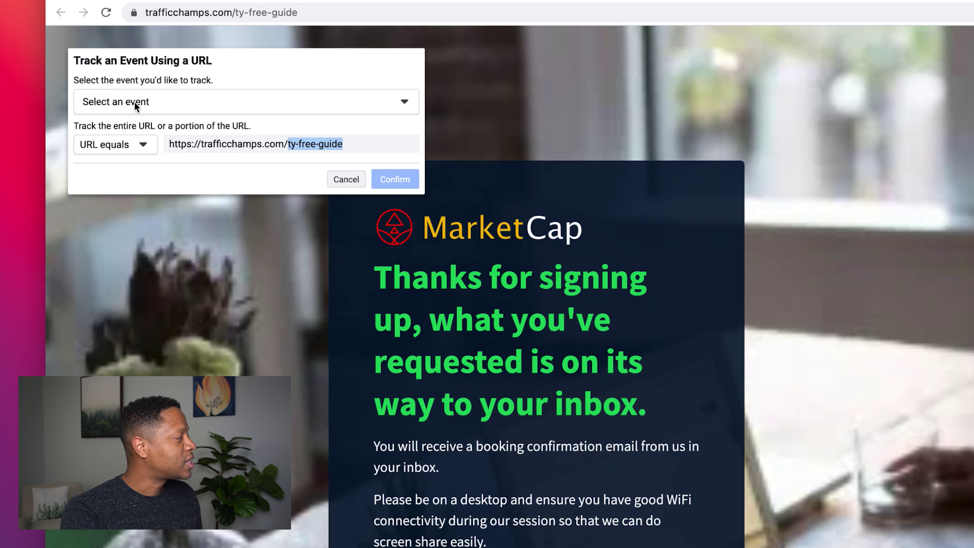
pyautogui.click(150, 102)
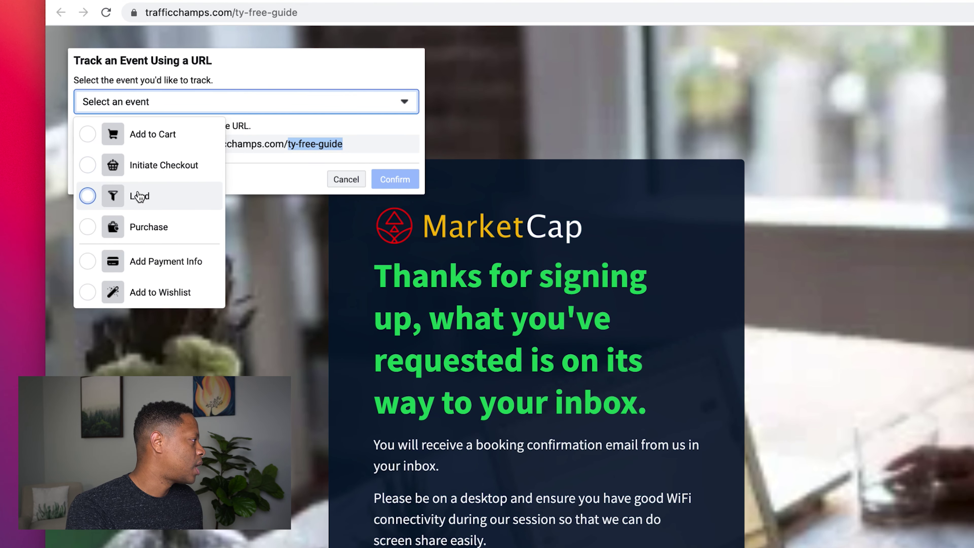
pyautogui.scroll(-2, 148, 173)
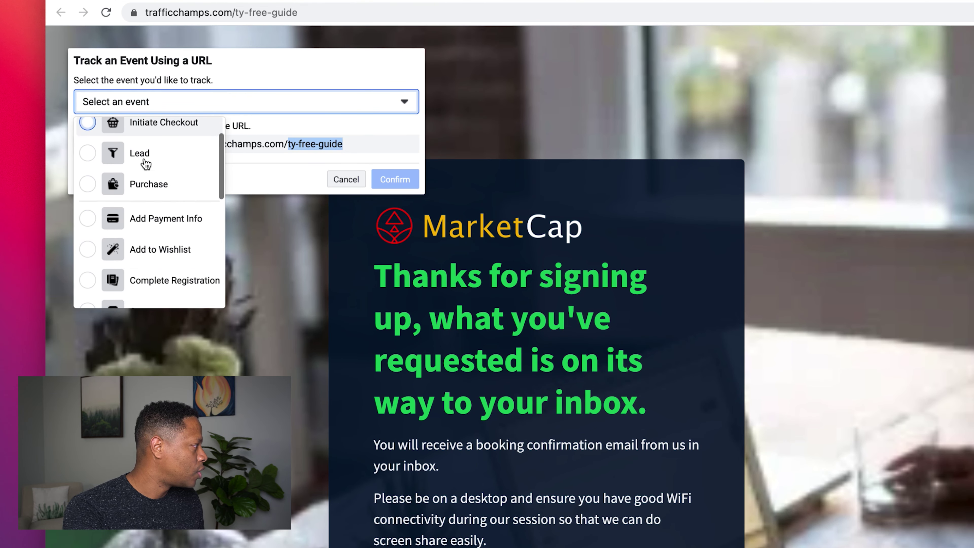
pyautogui.scroll(2, 154, 185)
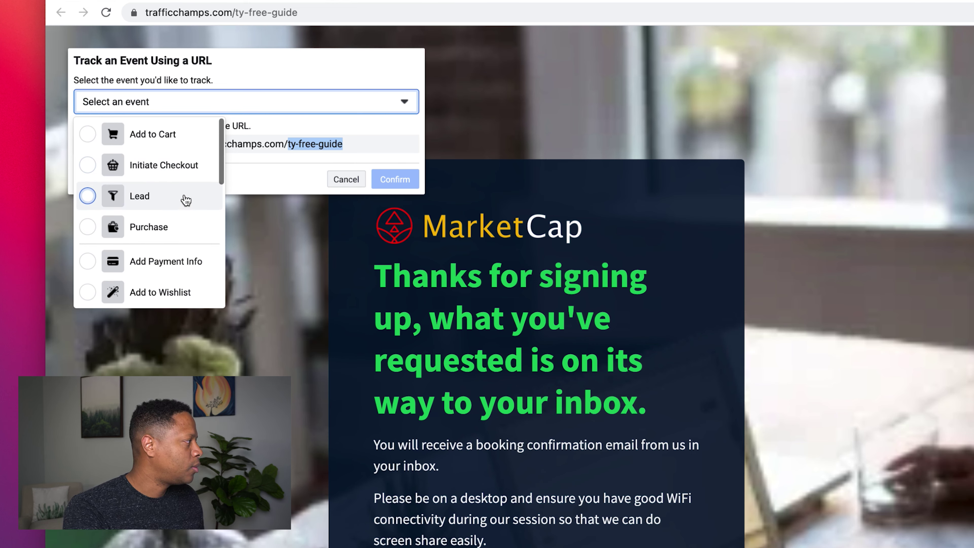
pyautogui.click(162, 198)
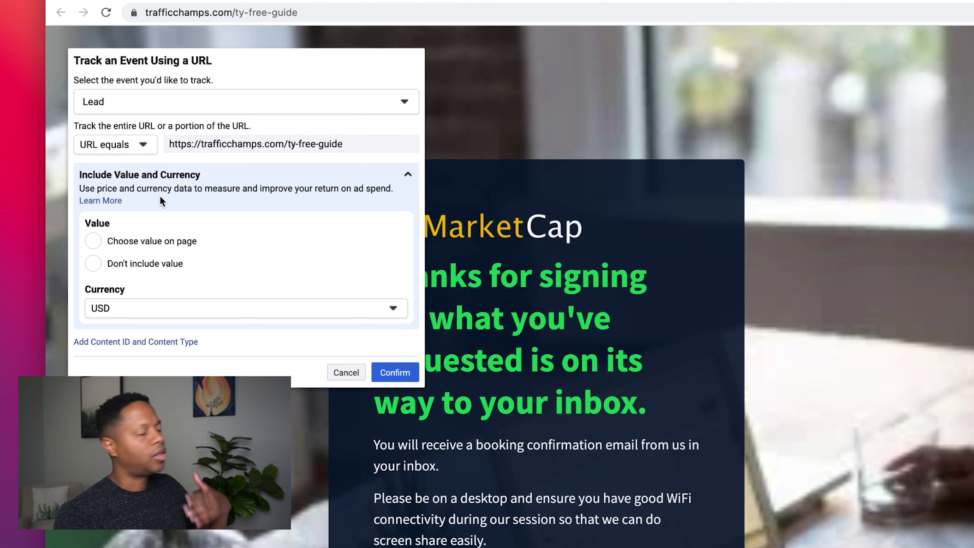
pyautogui.click(117, 148)
pyautogui.click(132, 190)
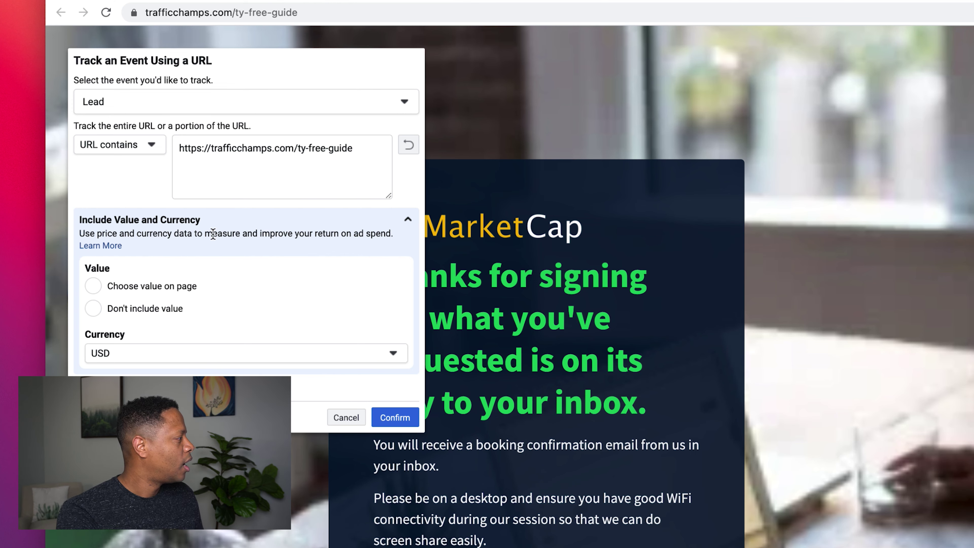
pyautogui.moveTo(114, 270); pyautogui.dragTo(77, 270)
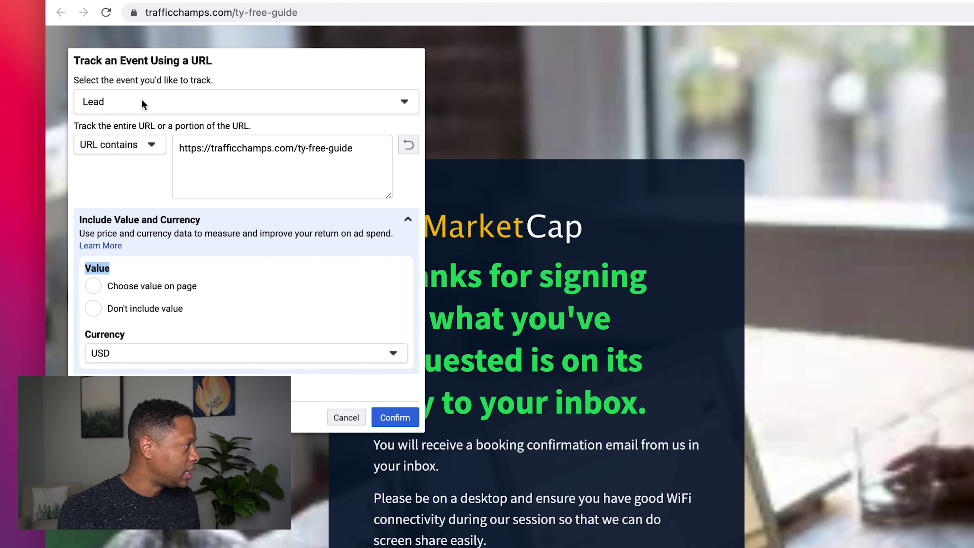
pyautogui.click(104, 147)
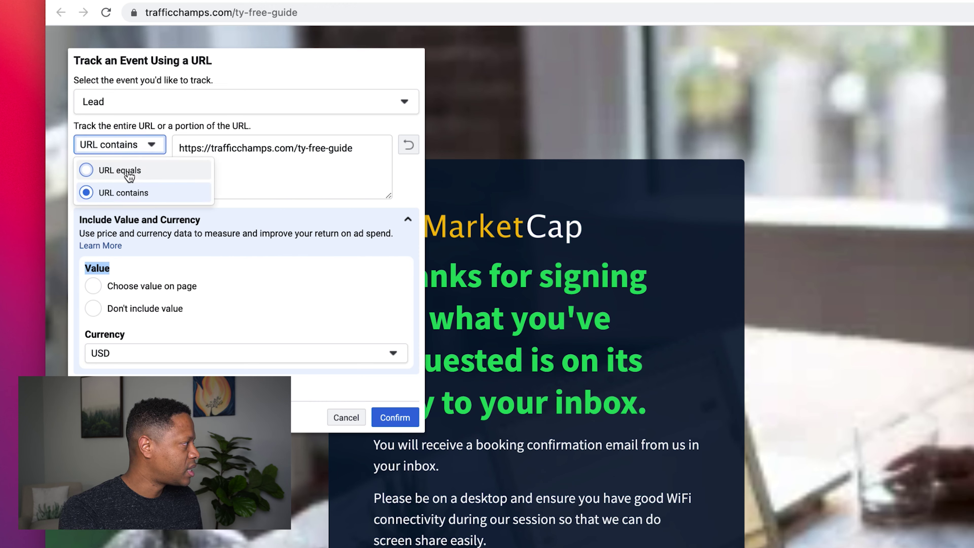
pyautogui.click(324, 230)
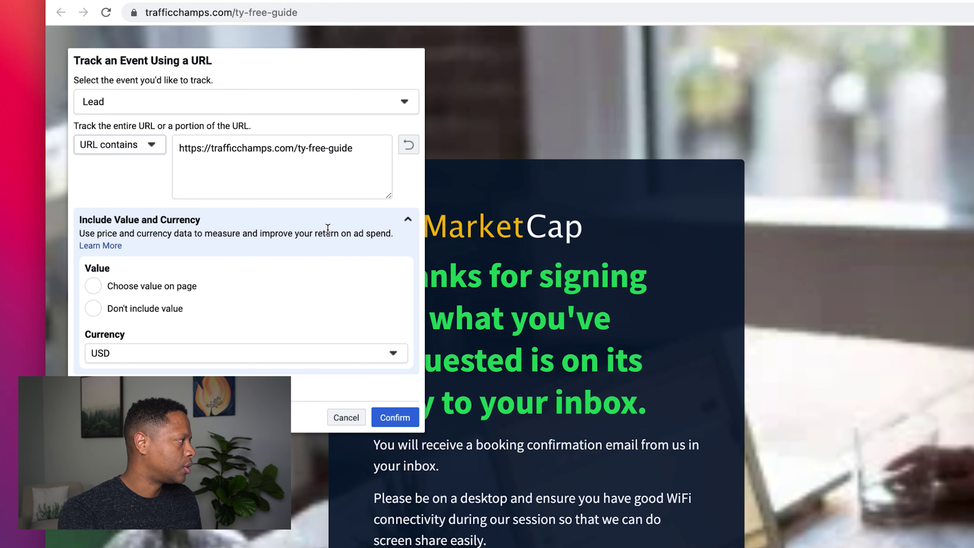
pyautogui.tripleClick(279, 148)
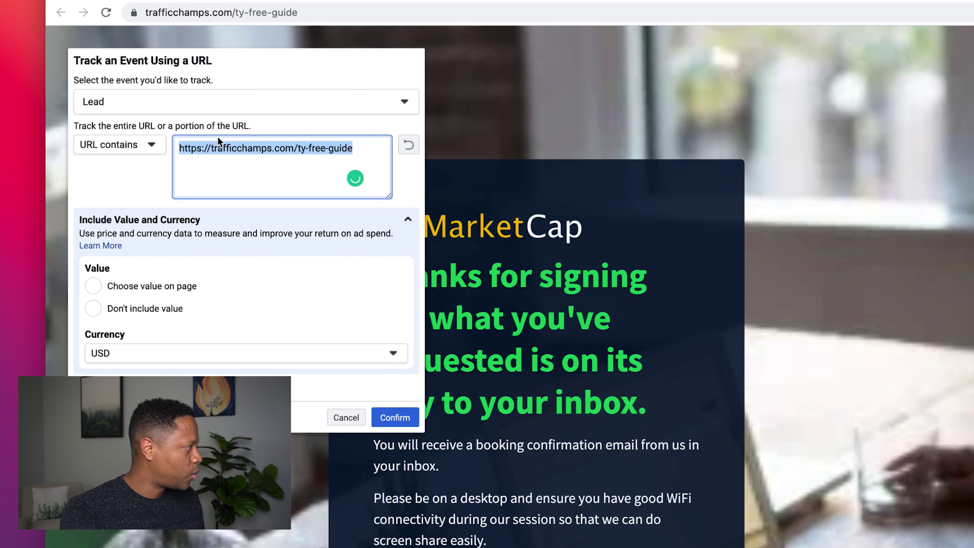
pyautogui.click(395, 418)
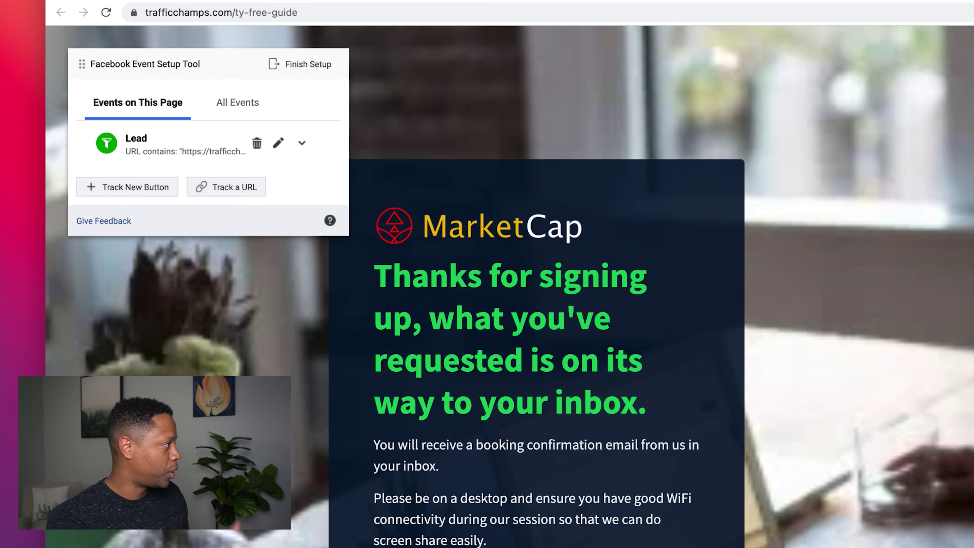
# - Review the added Lead event and finish the setup, submitting Yes in the helpfulness survey with Don't ask me again enabled
pyautogui.click(301, 73)
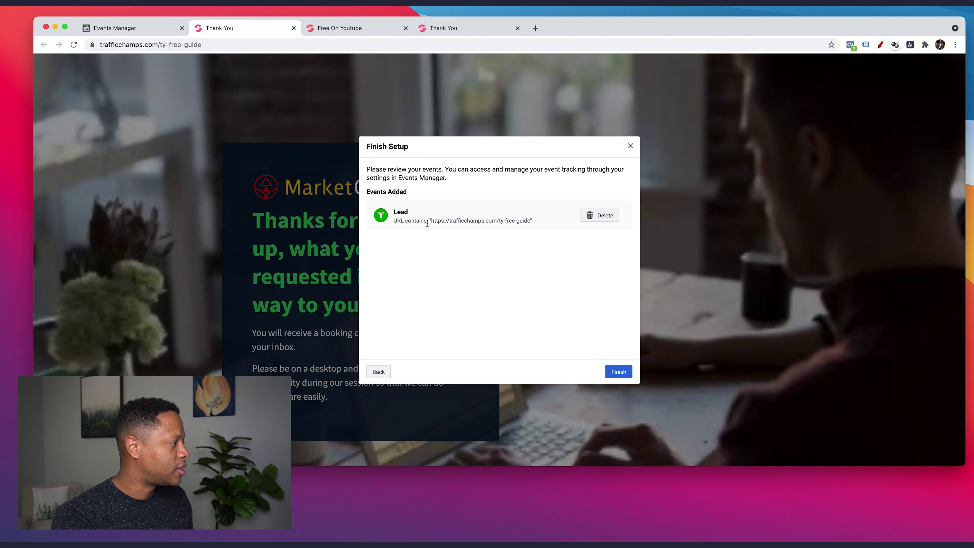
pyautogui.moveTo(414, 214); pyautogui.dragTo(528, 221)
pyautogui.click(619, 372)
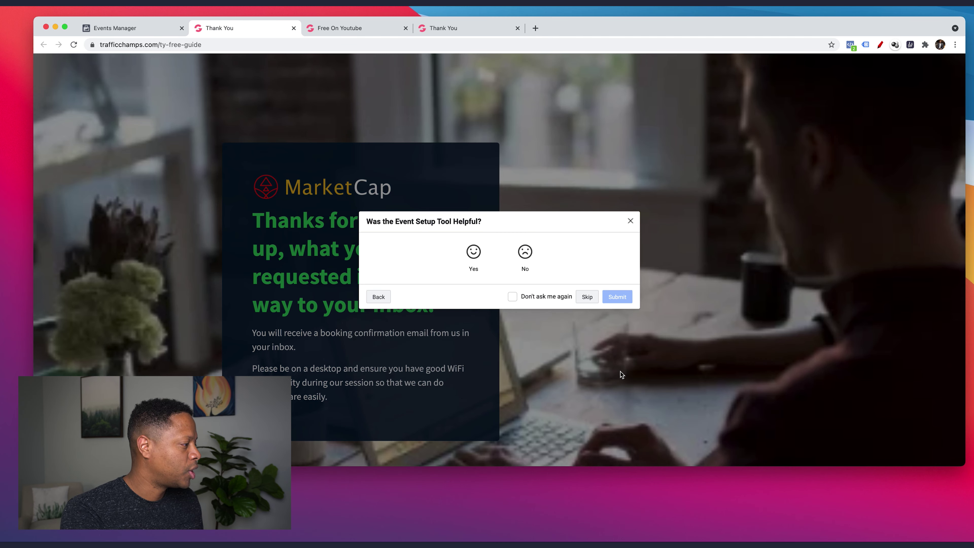
pyautogui.click(477, 258)
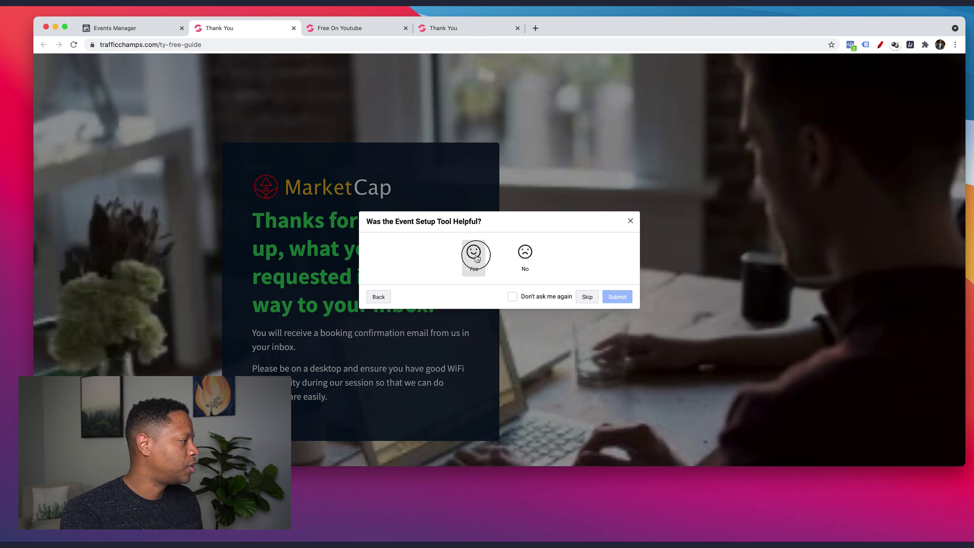
pyautogui.click(551, 327)
pyautogui.click(615, 328)
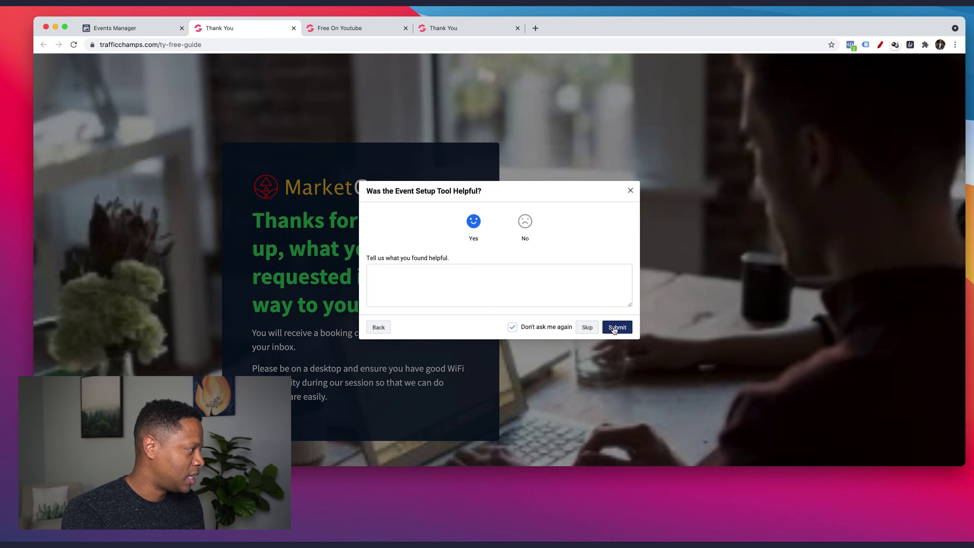
pyautogui.click(621, 309)
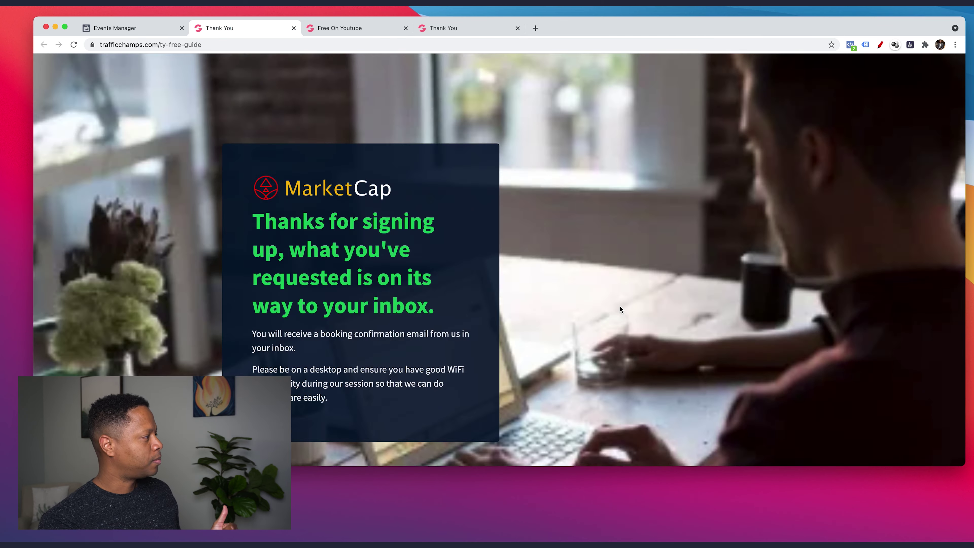
# - Close the setup page, reload the original thank-you page and inspect its Lead event details in Facebook Pixel Helper
pyautogui.press('super+w')
pyautogui.click(333, 29)
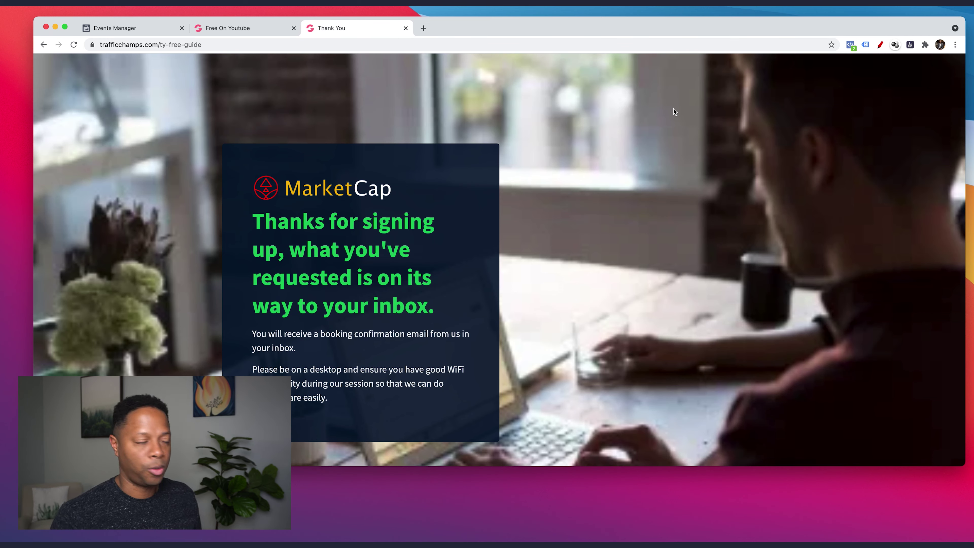
pyautogui.click(851, 45)
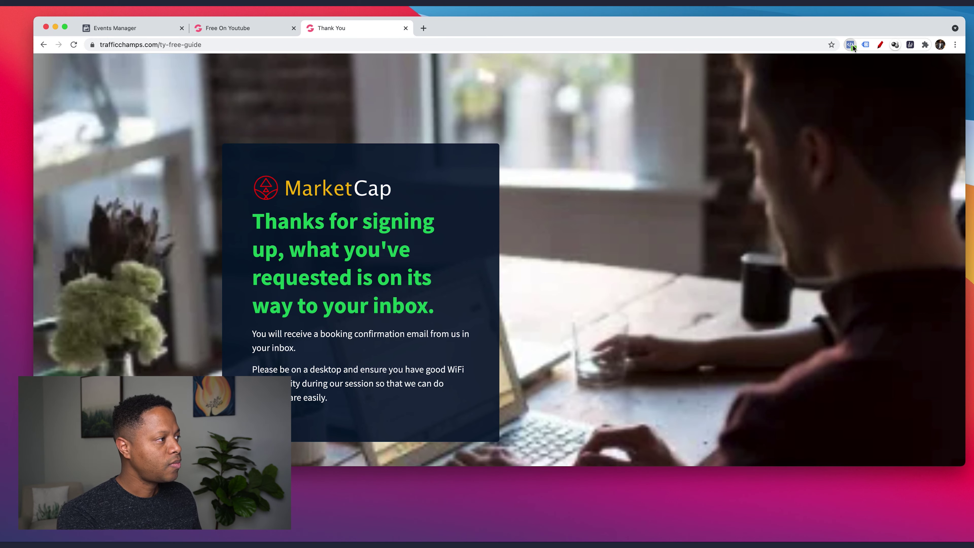
pyautogui.click(451, 134)
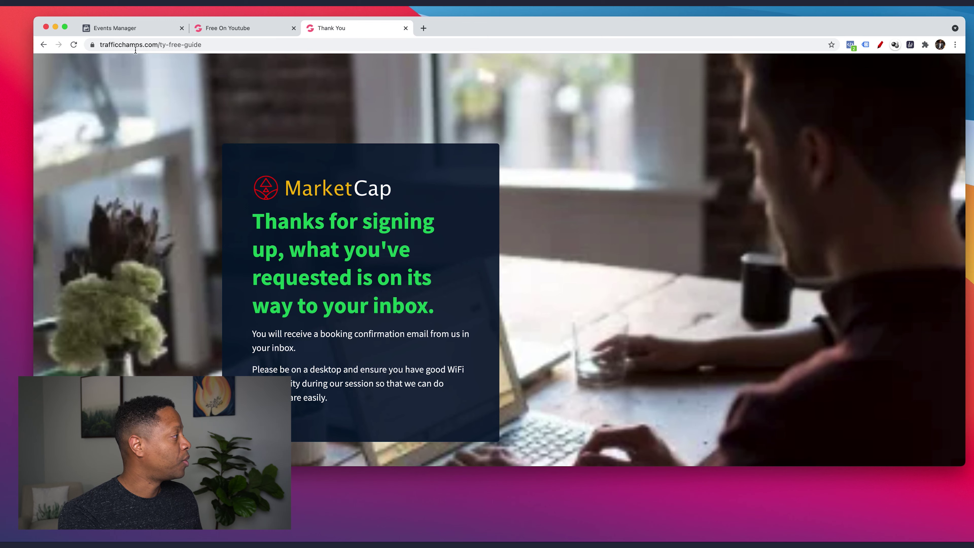
pyautogui.click(74, 45)
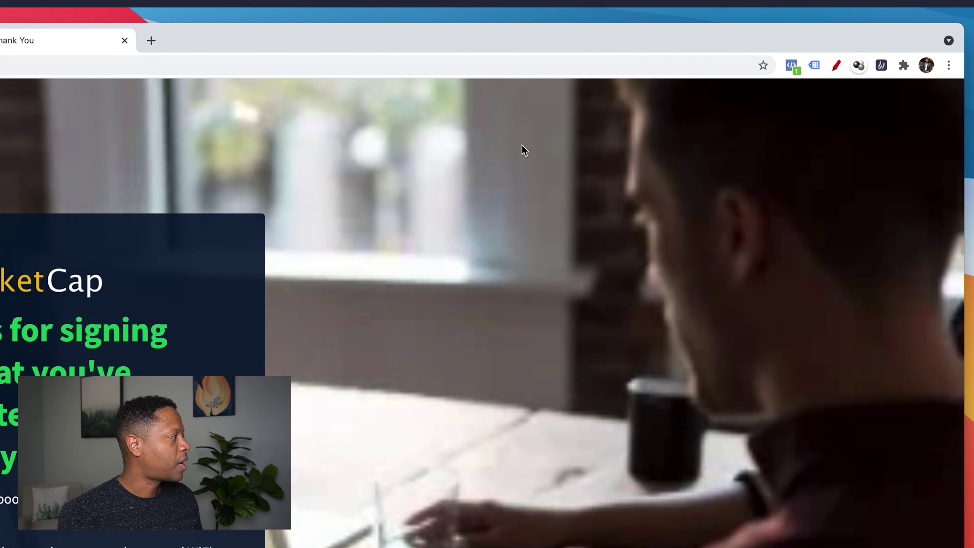
pyautogui.click(791, 69)
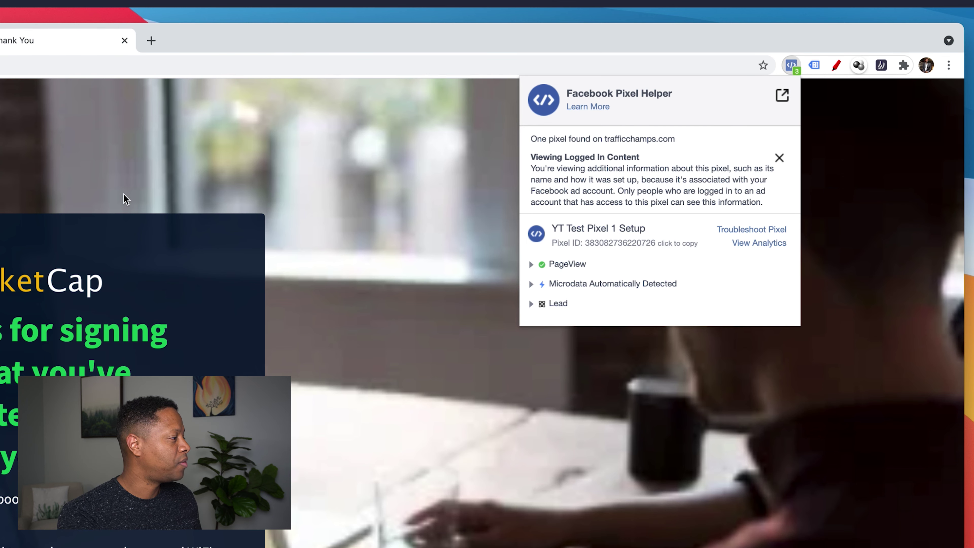
pyautogui.click(532, 304)
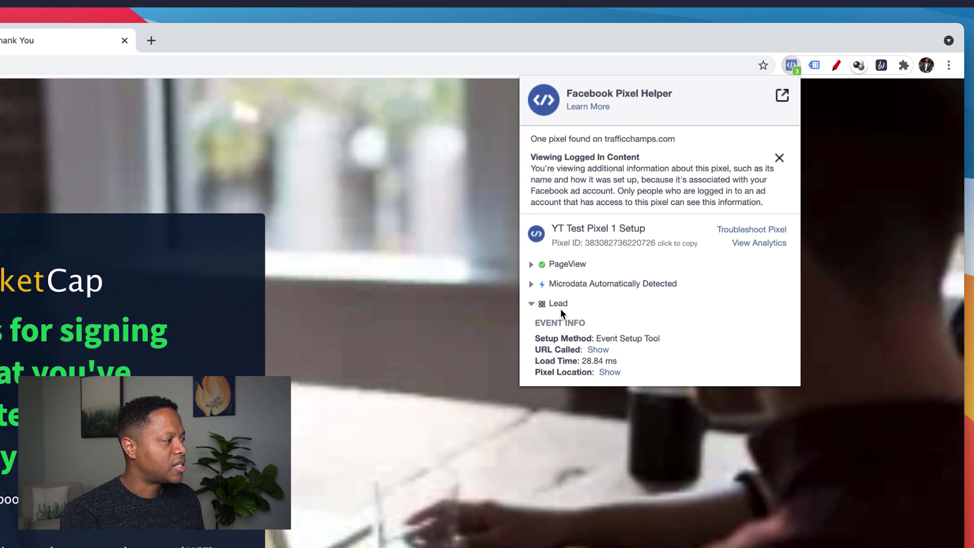
pyautogui.click(434, 300)
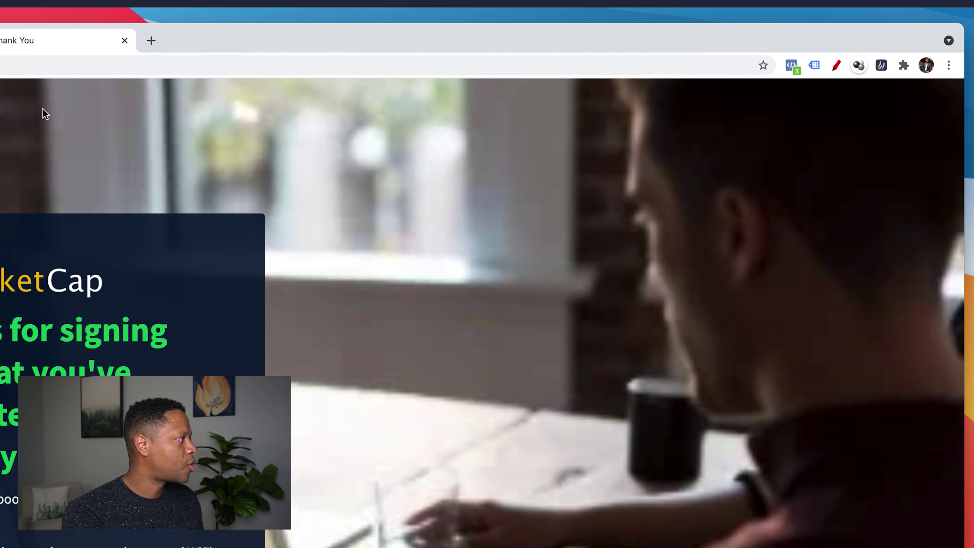
# - View the free-guide landing page, and recheck the thank-you page's Lead event in Facebook Pixel Helper
pyautogui.click(245, 27)
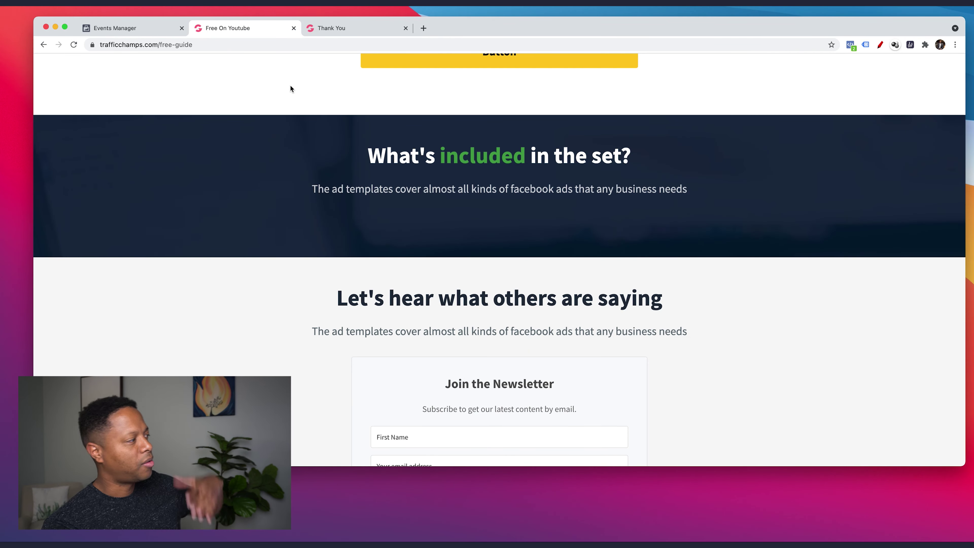
pyautogui.click(352, 26)
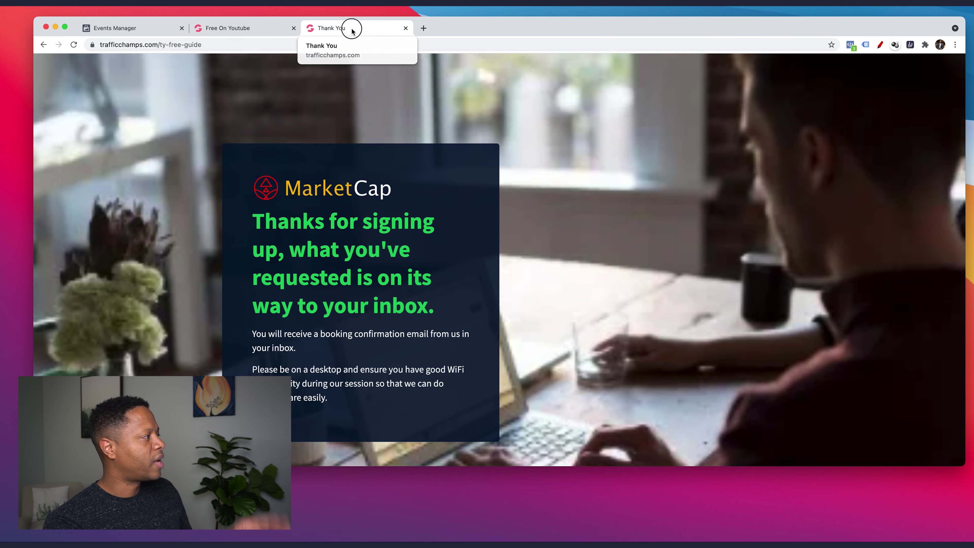
pyautogui.click(849, 47)
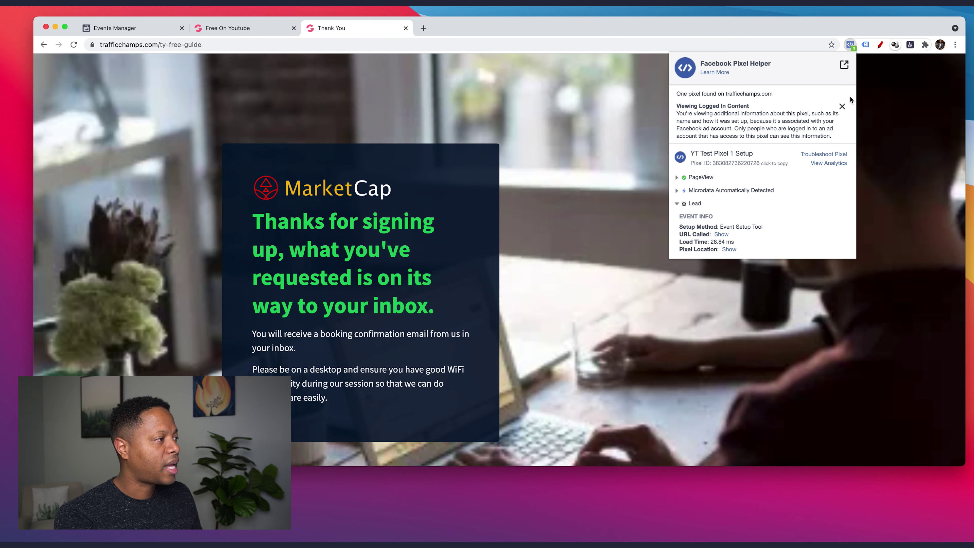